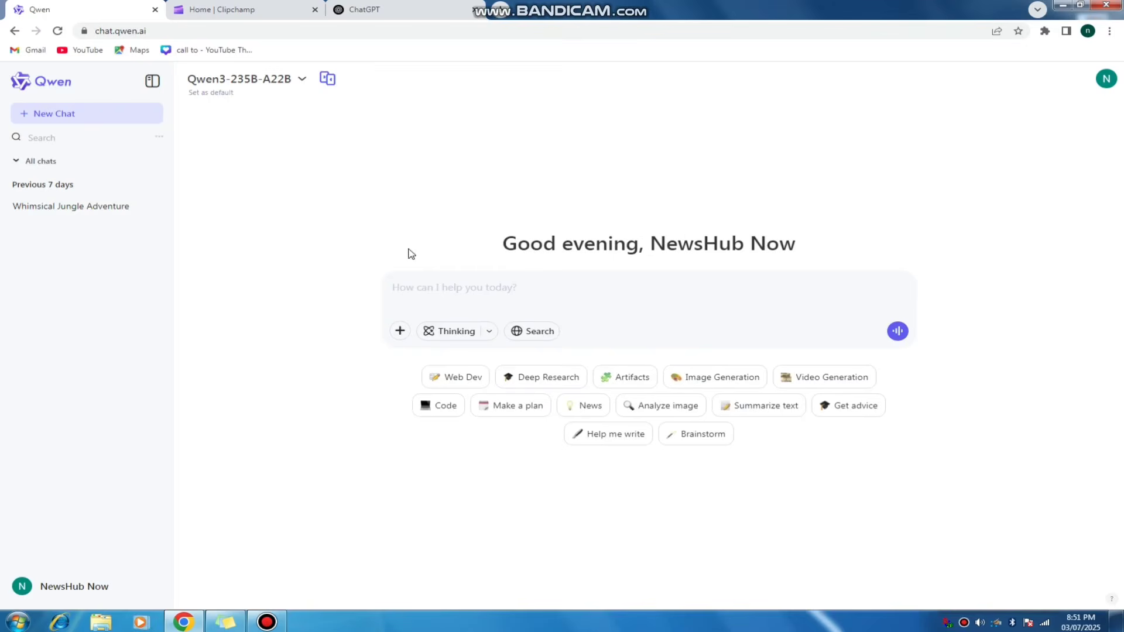
left_click(240, 10)
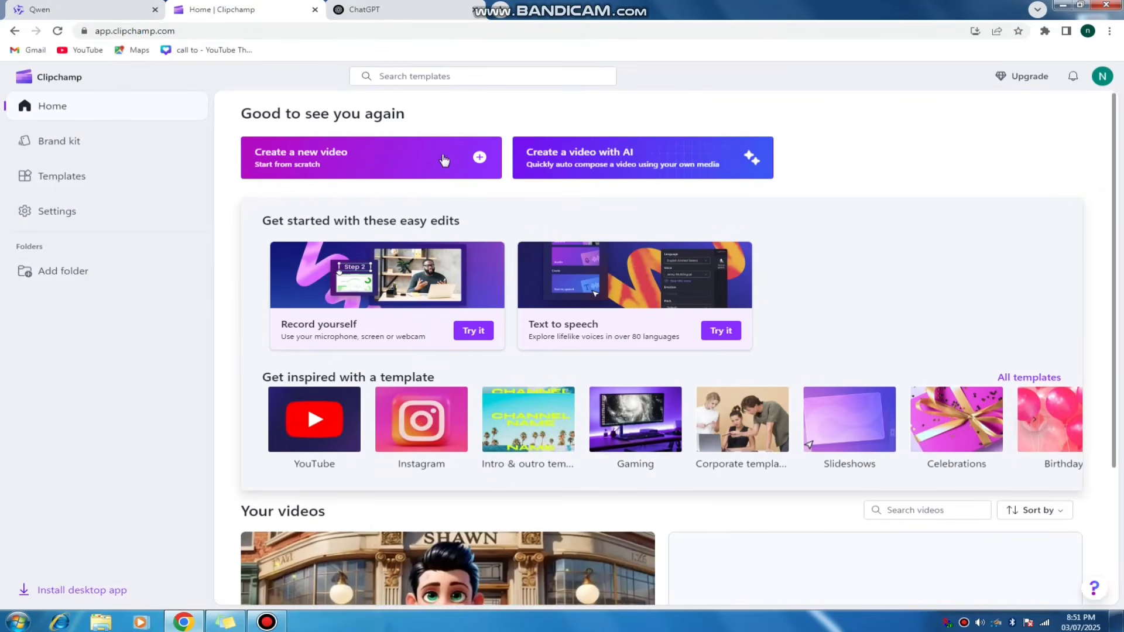
left_click(81, 17)
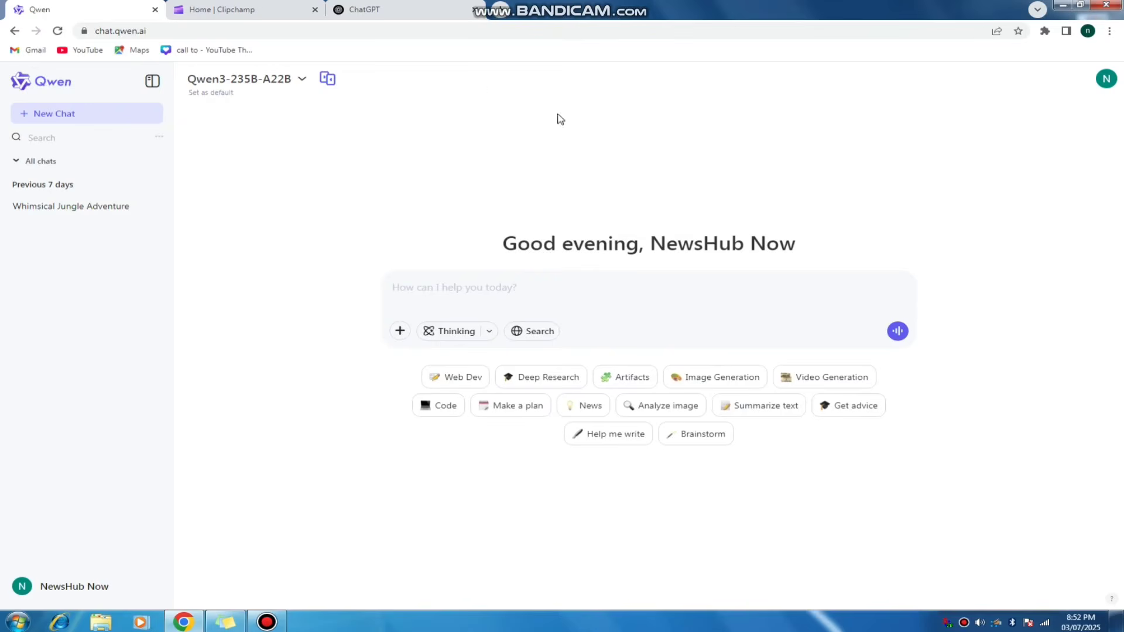
Switch to ChatGPT and ask it for a 3D cartoon story about a 14 years old baby and the magician
left_click(377, 11)
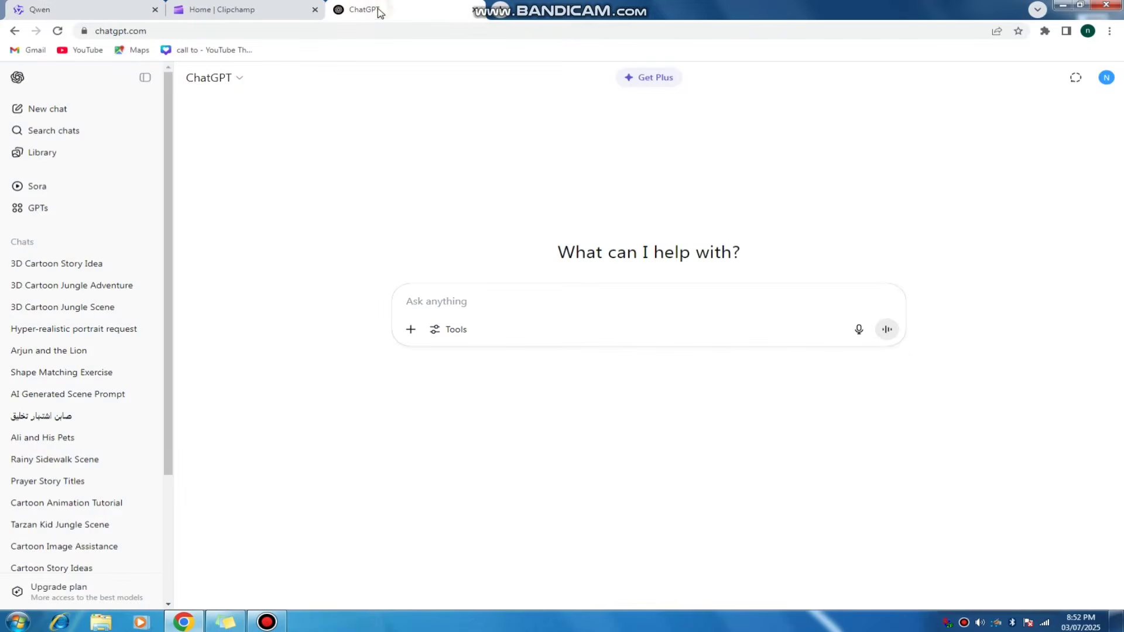
left_click(516, 303)
left_click(507, 307)
type("make storu")
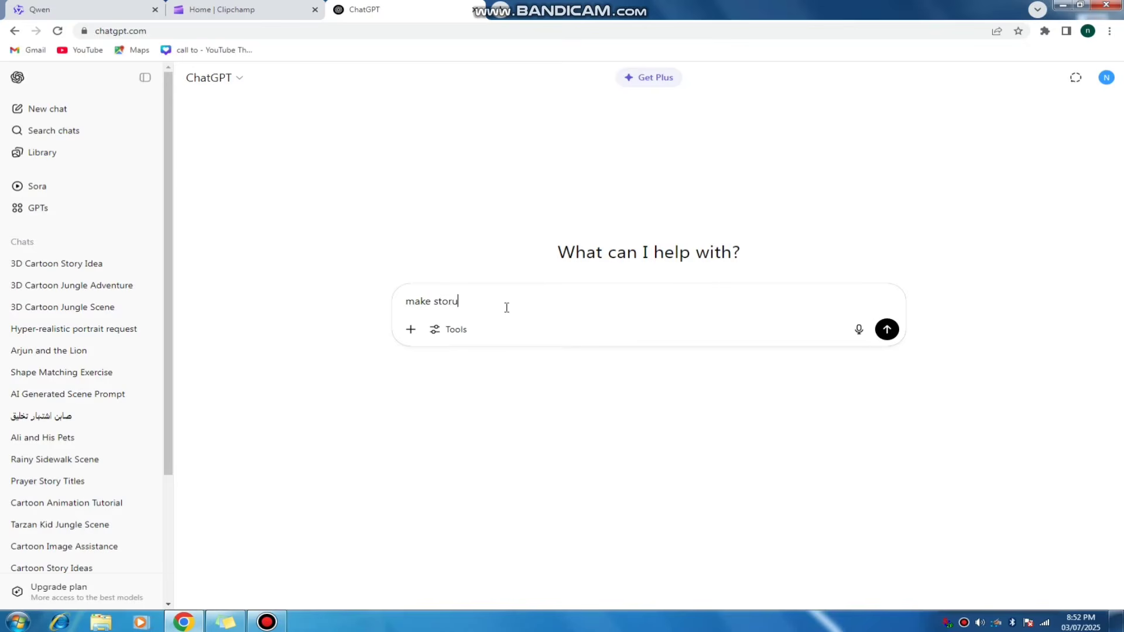
type(" fpr a 3d carftoon about a 14 years ")
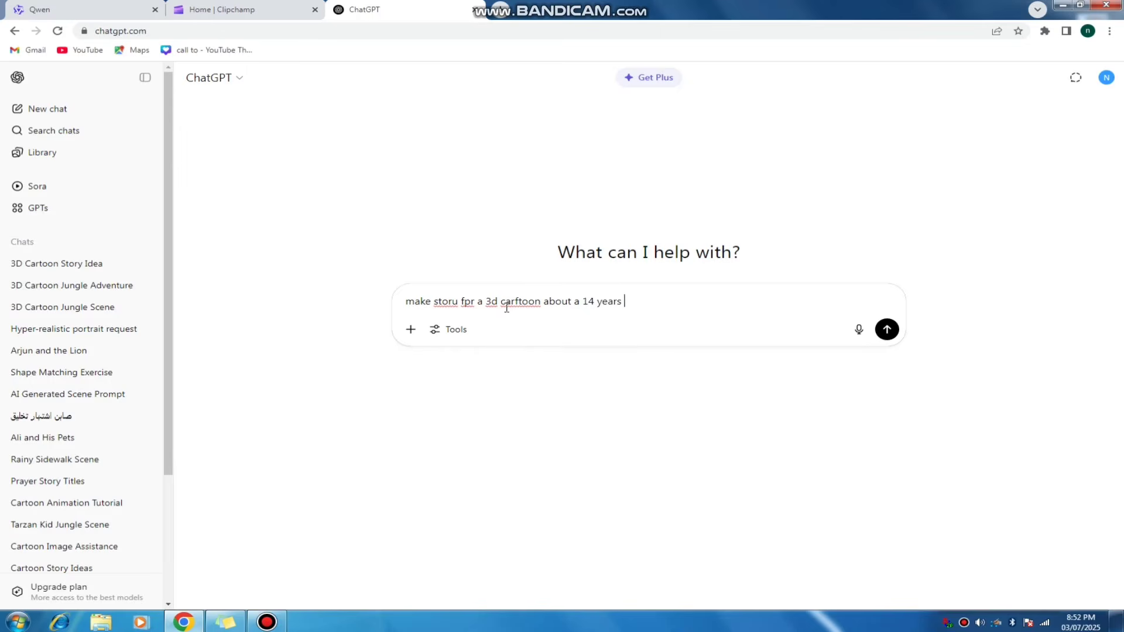
type("old baby and the magisi")
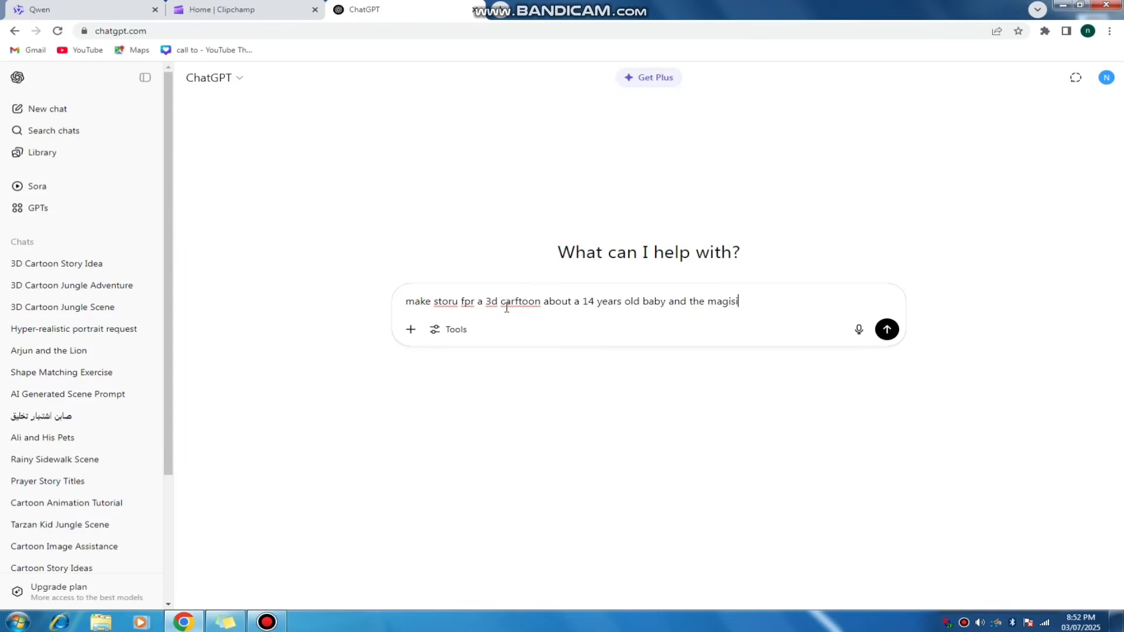
type("an")
key("Return")
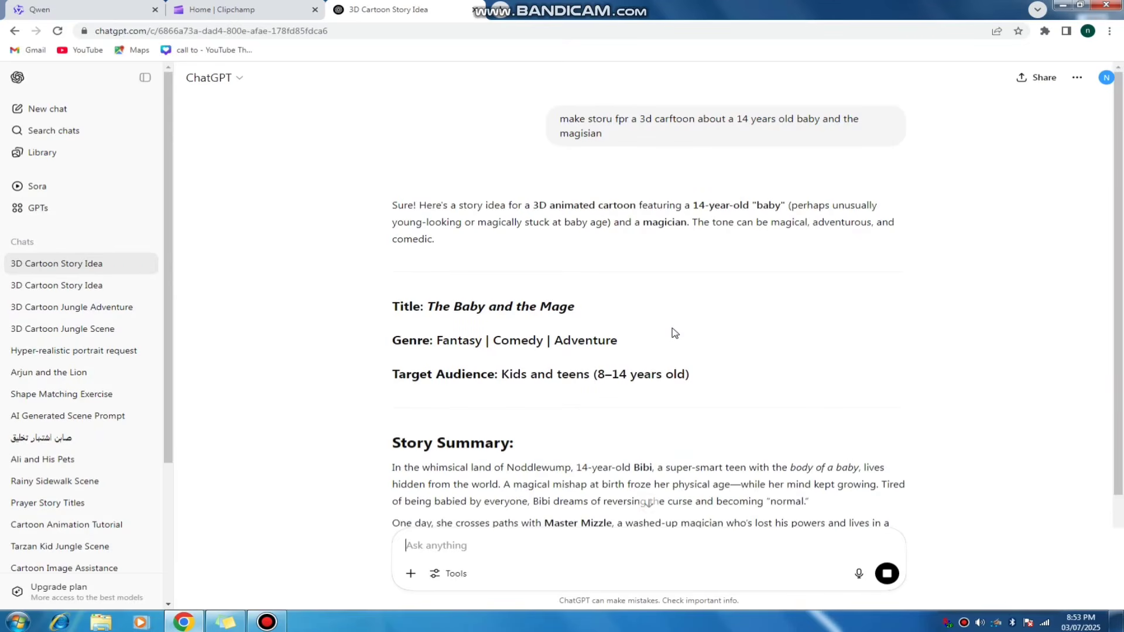
Read through the generated story and ask for it to be made into 5 scenes with consistent characters
scroll(712, 337, "down", 2)
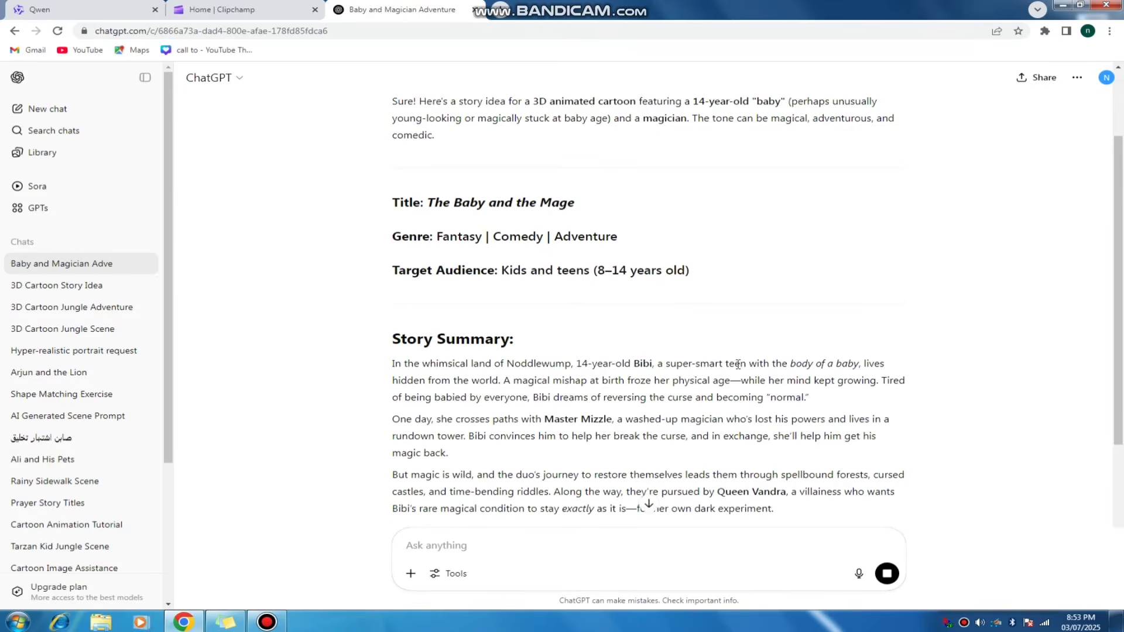
scroll(644, 357, "down", 2)
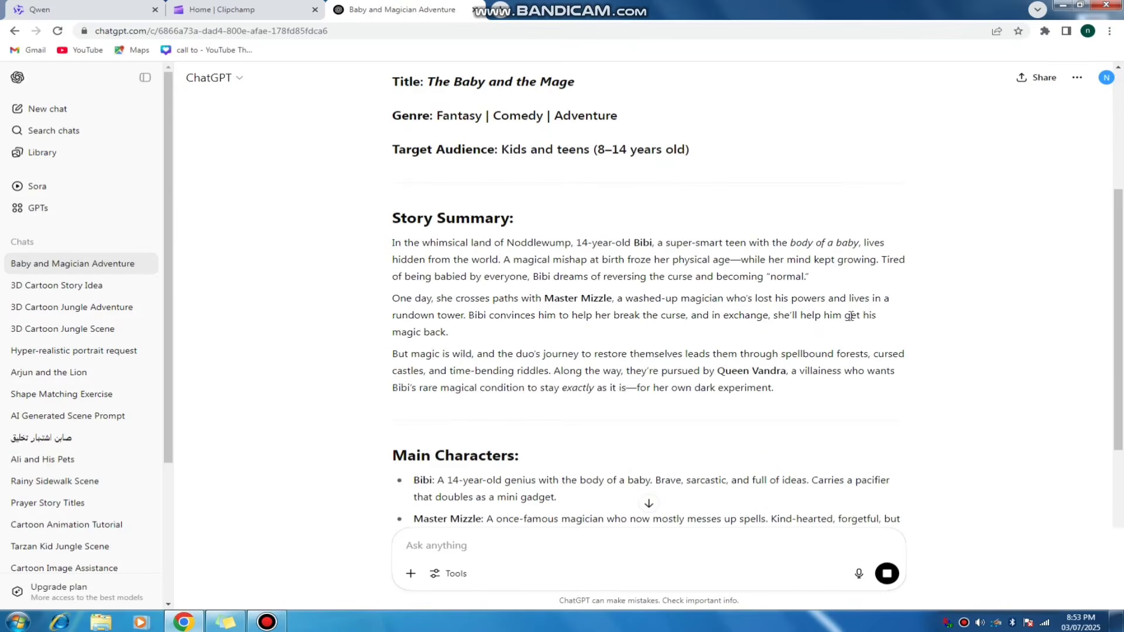
scroll(866, 331, "down", 3)
scroll(911, 353, "down", 1)
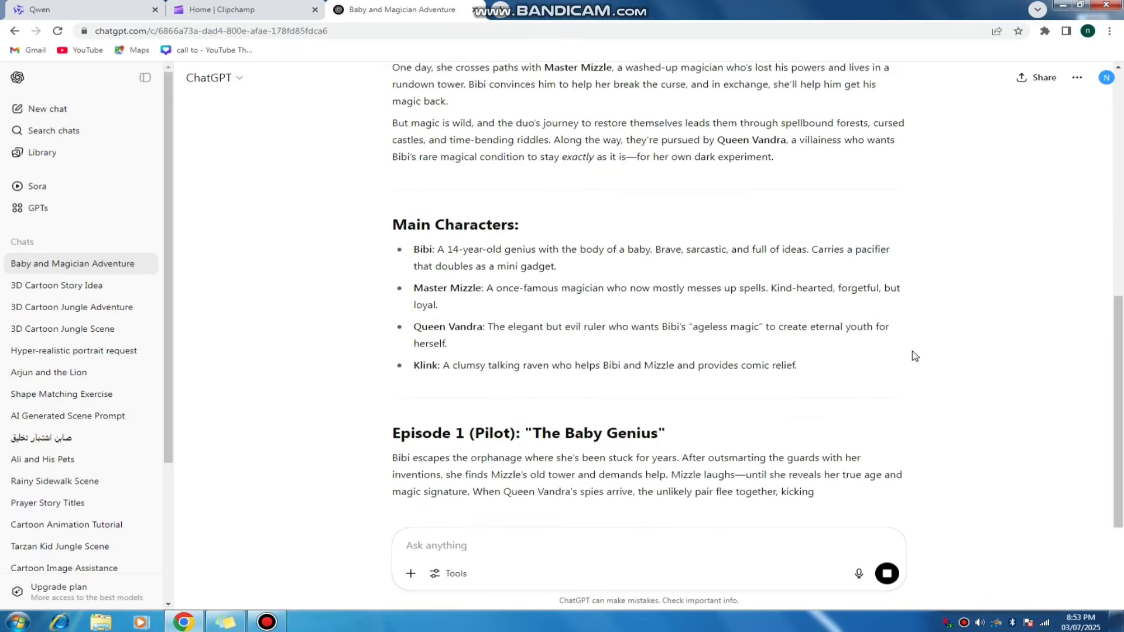
scroll(916, 351, "down", 2)
scroll(818, 368, "up", 7)
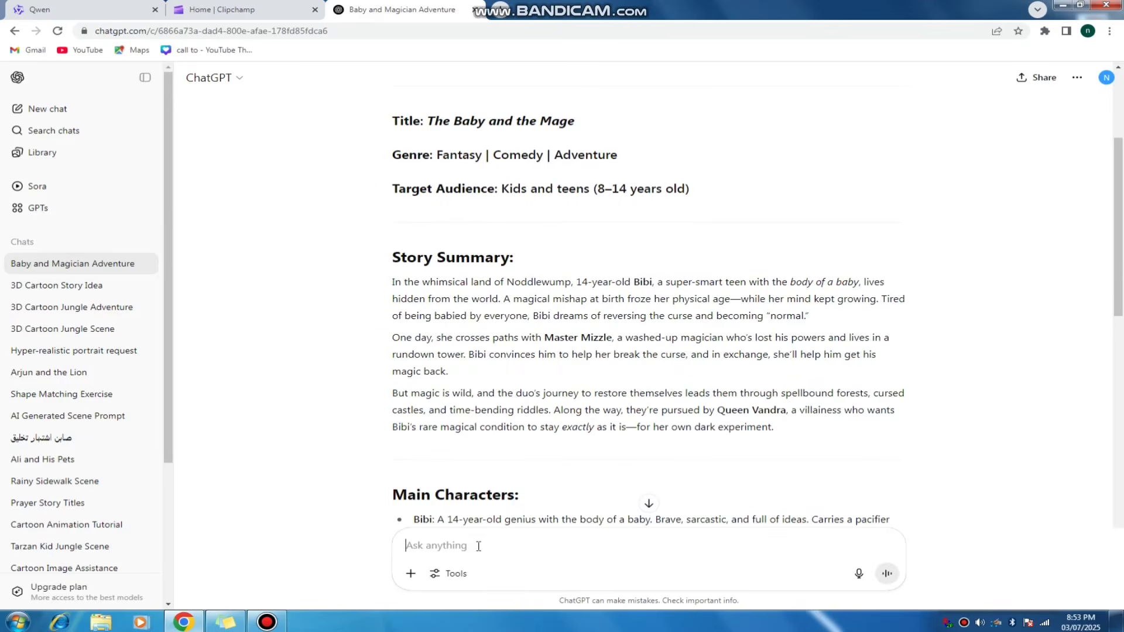
type("make ")
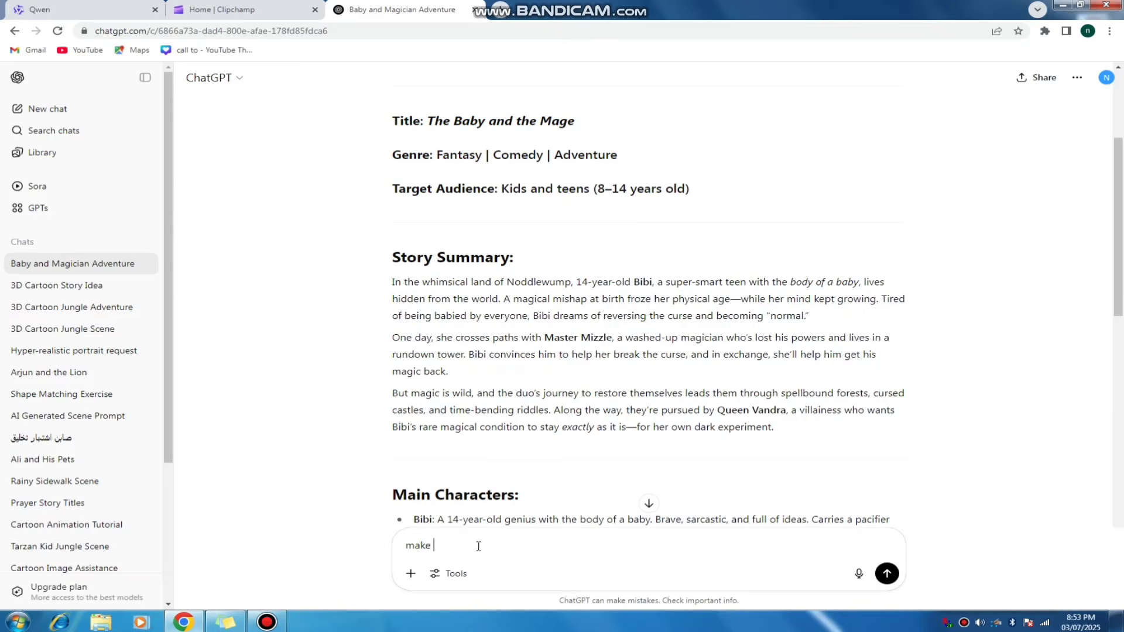
type("its 5 scenece with consisitnt ")
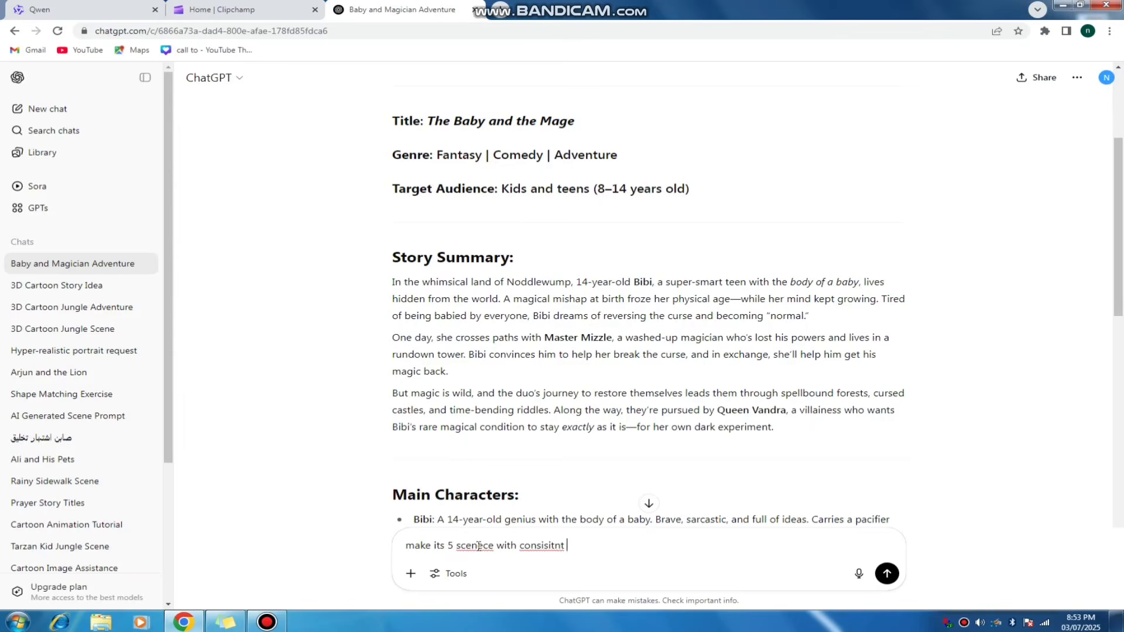
type("chahracters")
key("Return")
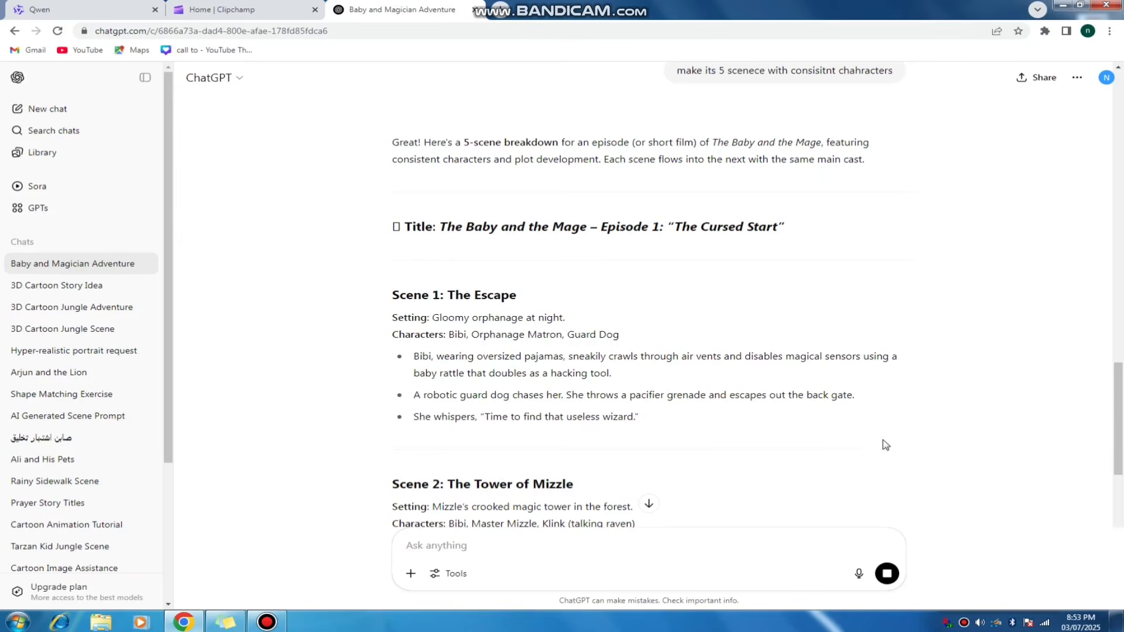
Review the five-scene breakdown of The Baby and the Mage, from Scene 1 to Scene 5
scroll(831, 400, "down", 1)
scroll(773, 359, "down", 6)
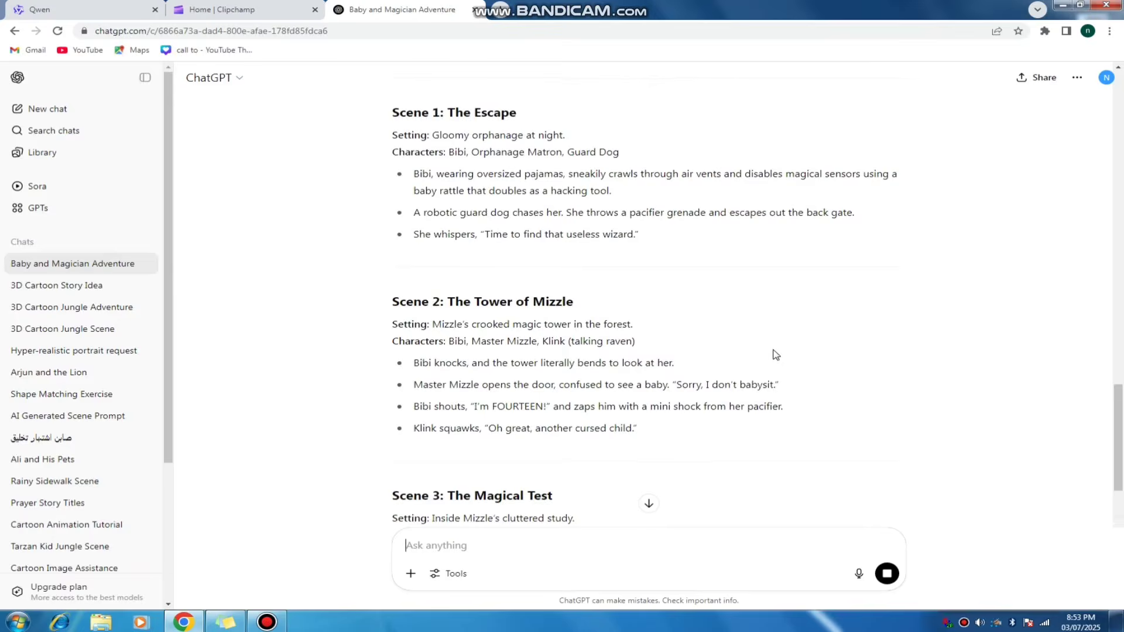
scroll(772, 354, "down", 3)
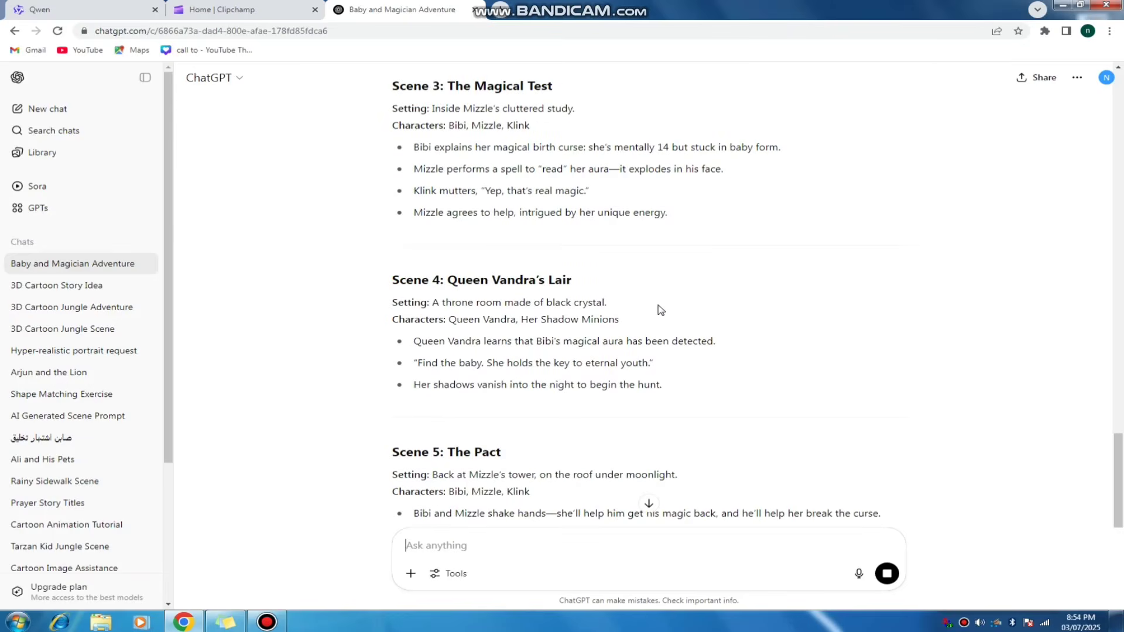
scroll(660, 309, "up", 5)
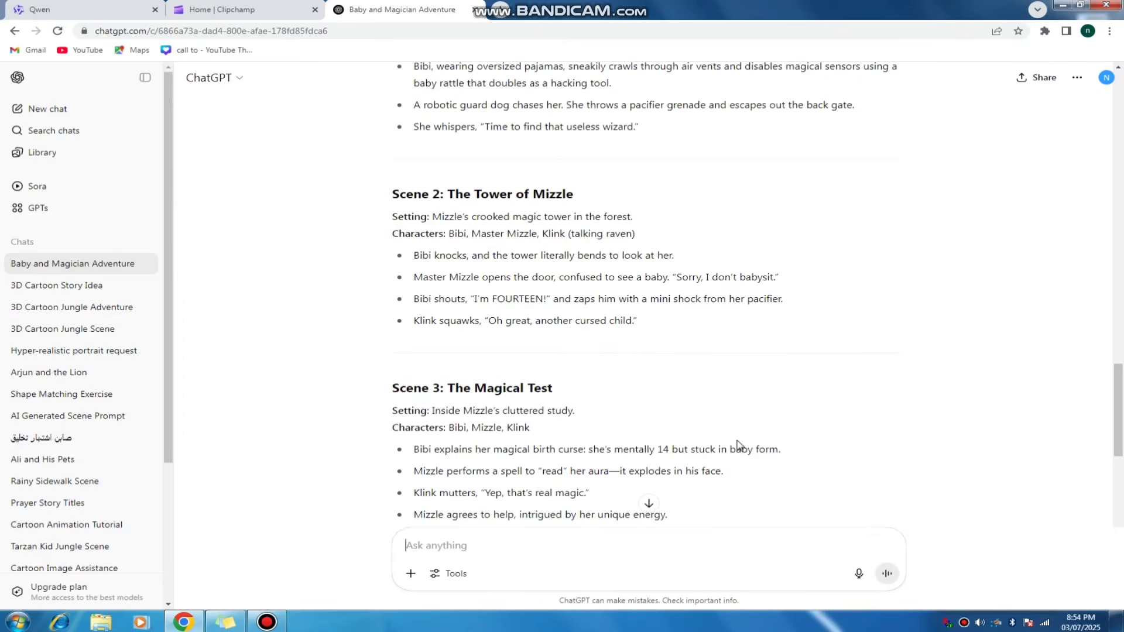
scroll(737, 445, "up", 6)
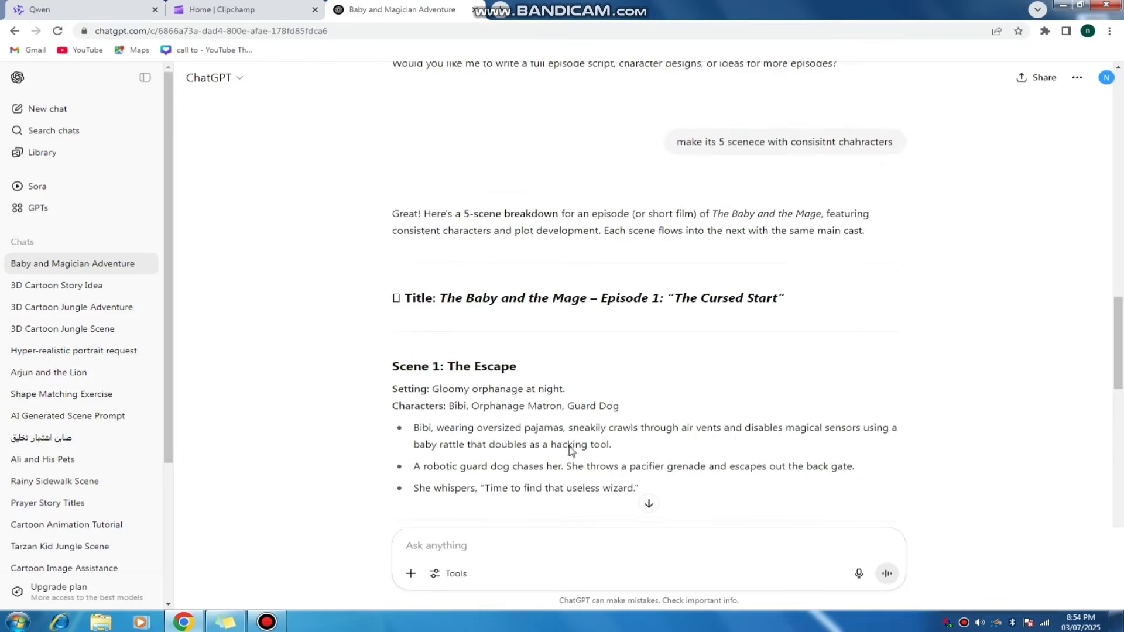
scroll(643, 450, "down", 13)
scroll(585, 460, "down", 1)
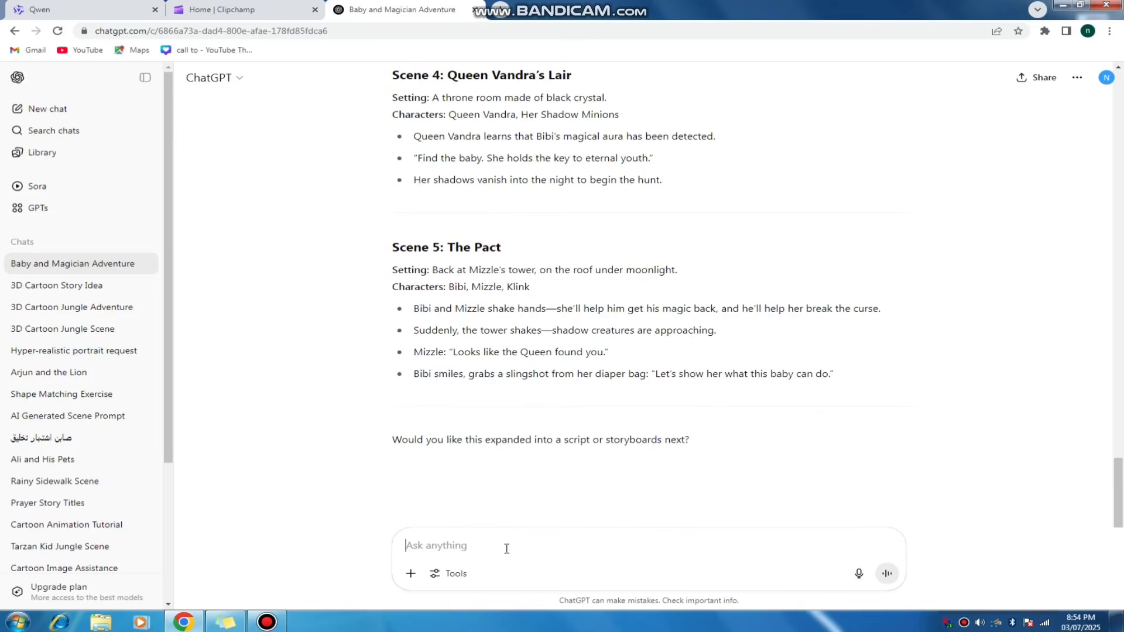
Ask for a prompt for all scenes with consistent characters
type("make its")
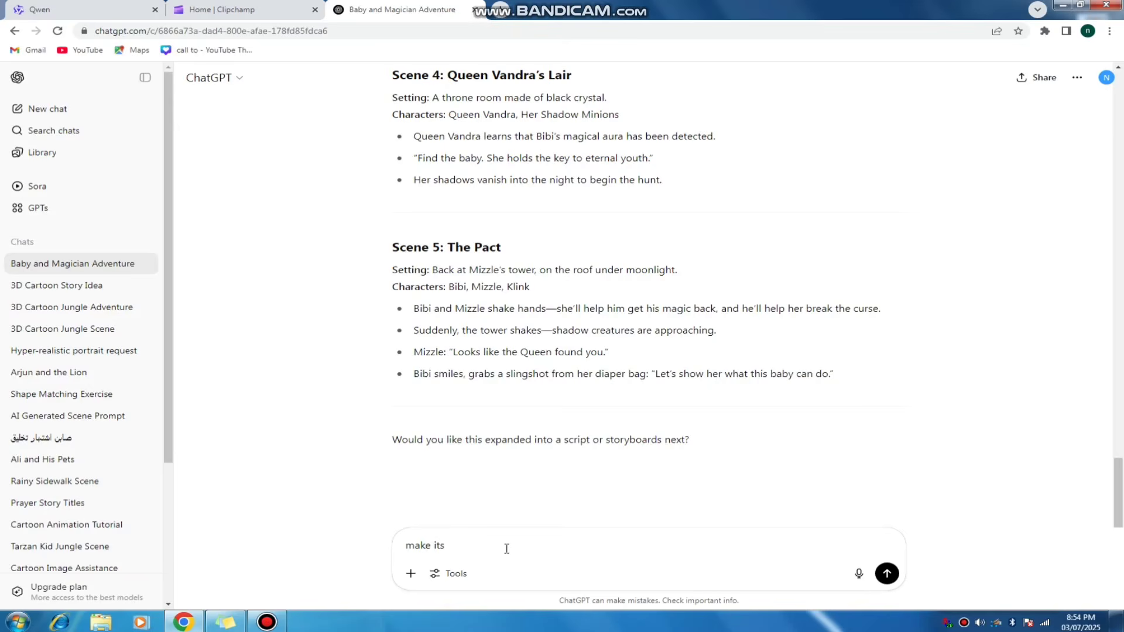
type(" prompt")
type(" fro ")
type("or a")
type("ll scence ")
type("with")
type(" cons")
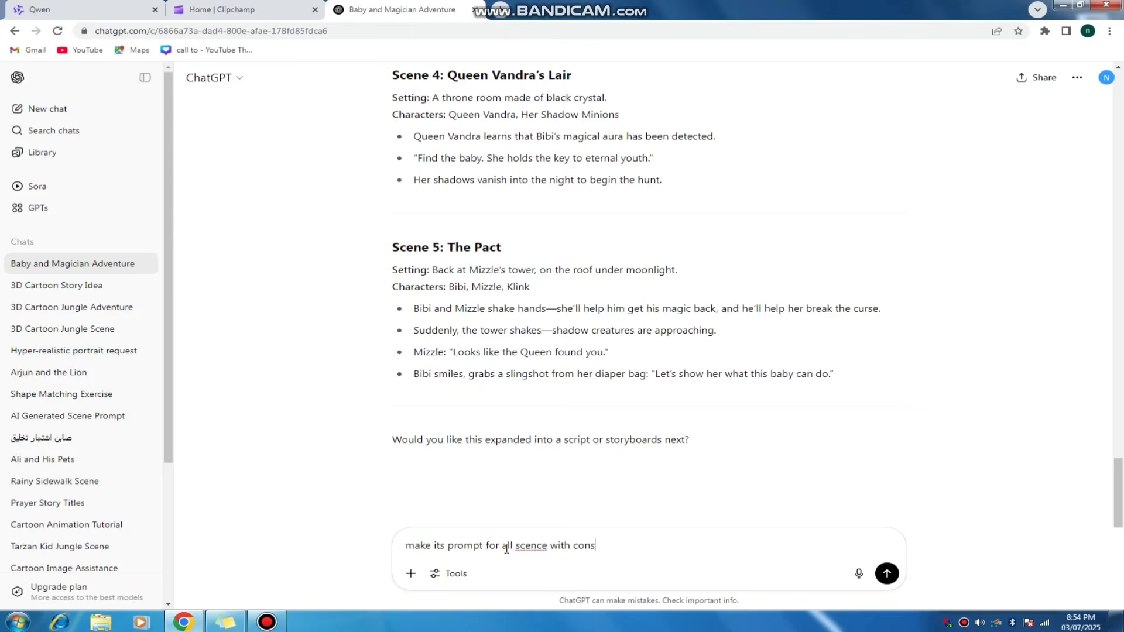
type("iitnet characters")
key("Return")
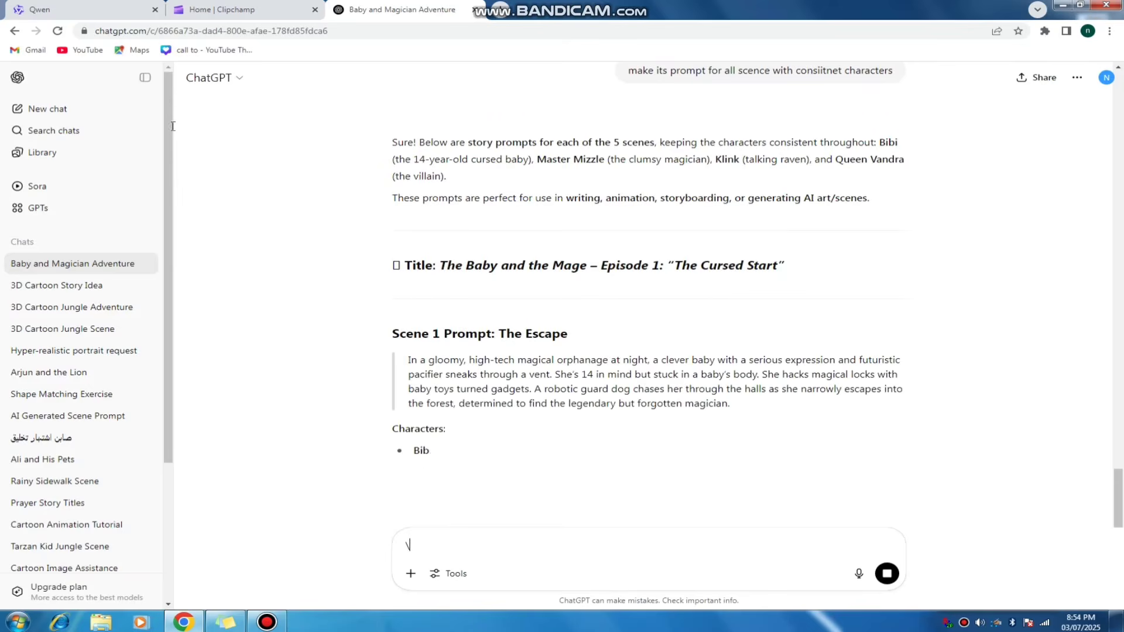
Copy the description paragraph of the Scene 1 prompt, The Escape, from the ChatGPT answer
left_click(124, 13)
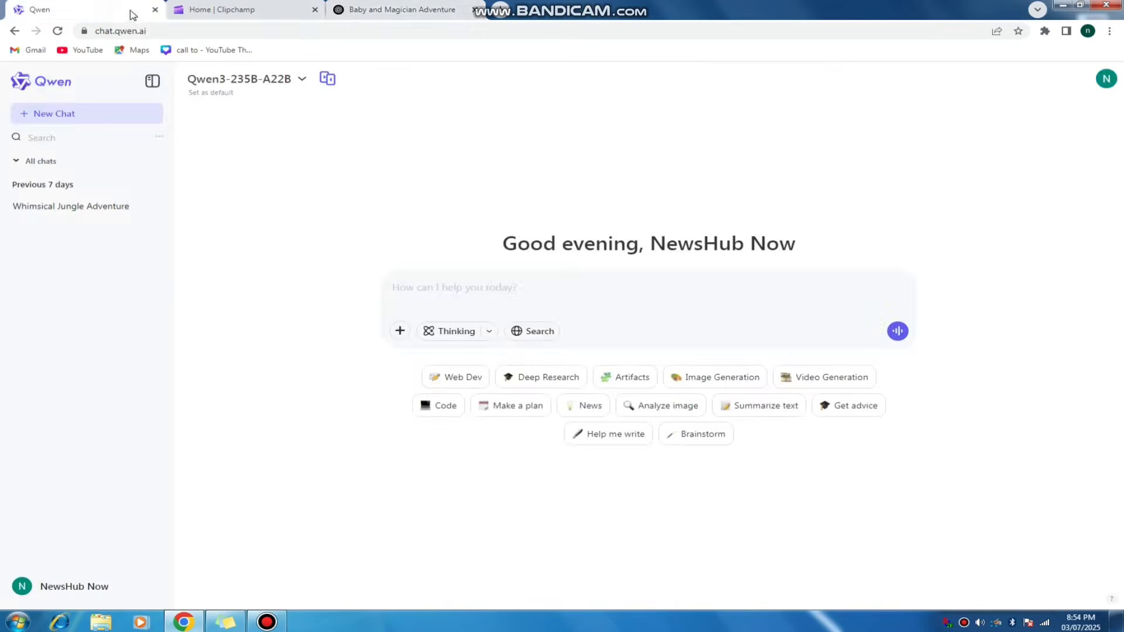
left_click(387, 10)
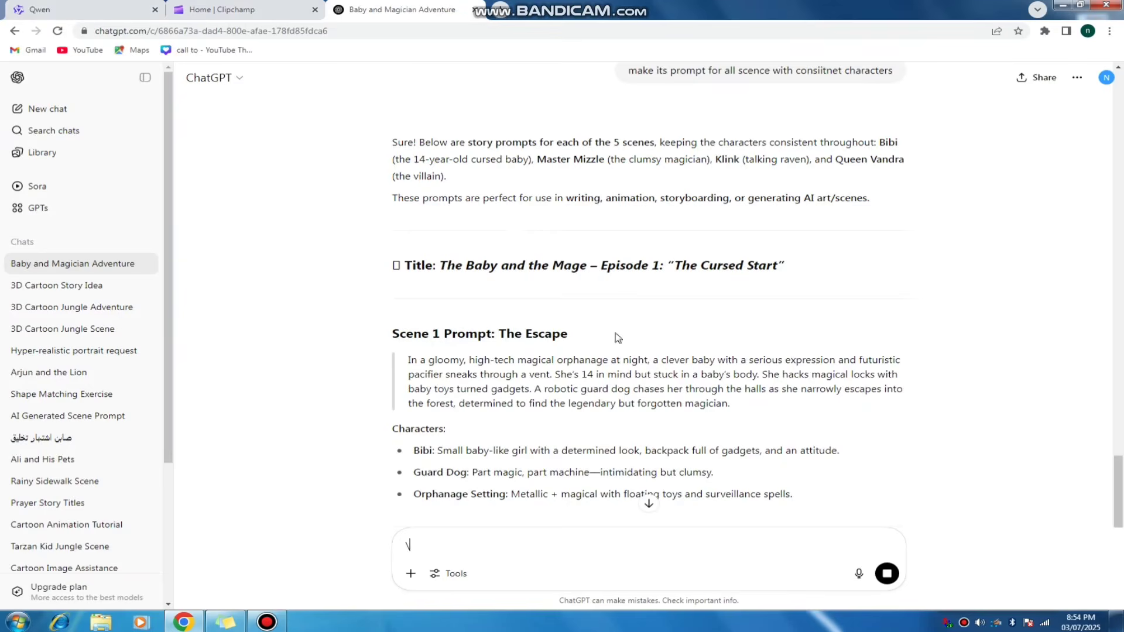
scroll(614, 333, "down", 3)
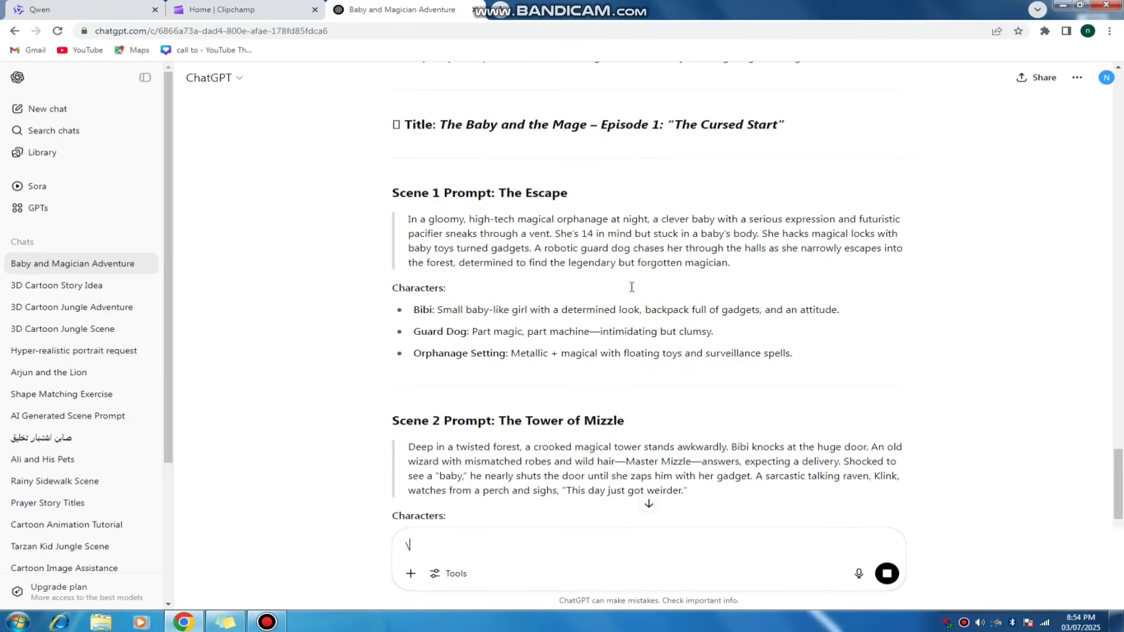
scroll(650, 314, "down", 4)
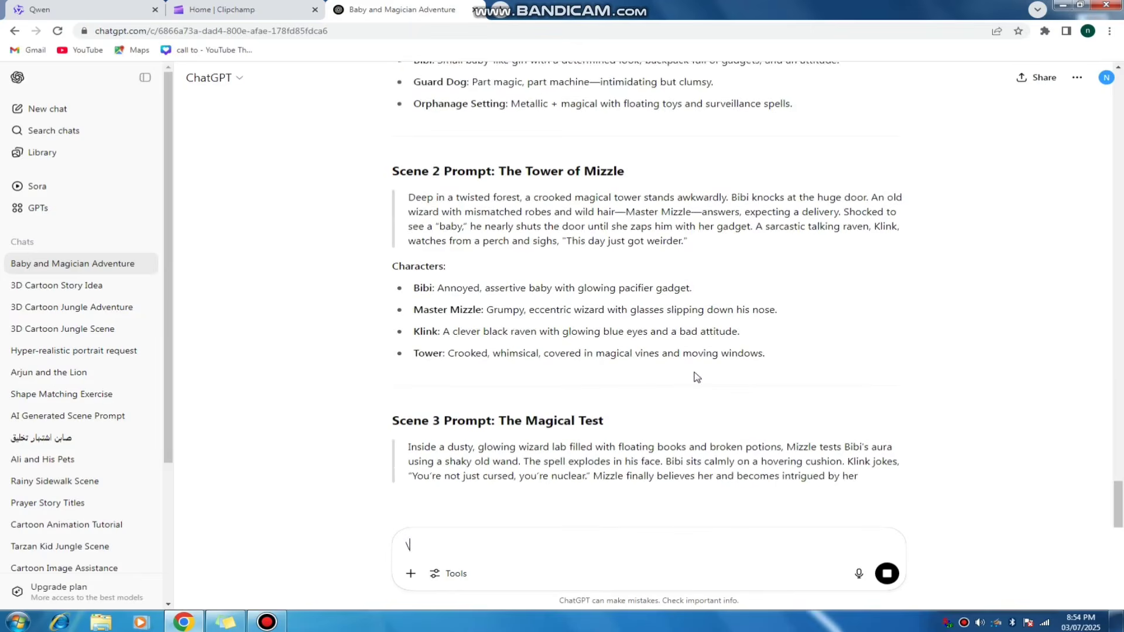
scroll(637, 354, "up", 10)
scroll(636, 350, "down", 5)
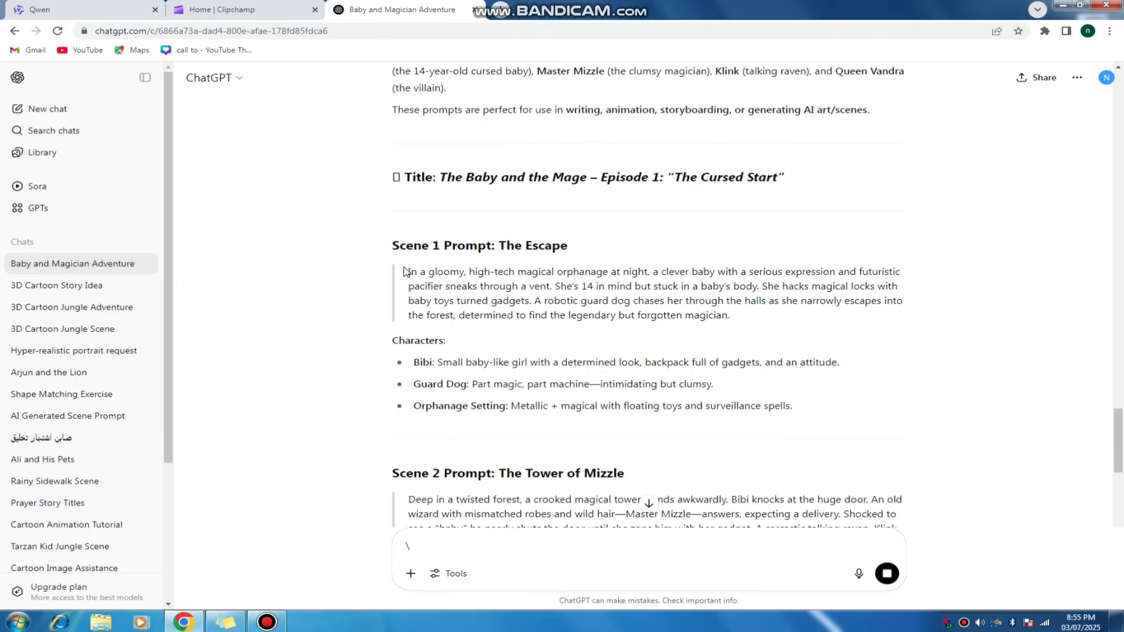
left_click_drag(404, 270, 761, 322)
key("ctrl+c")
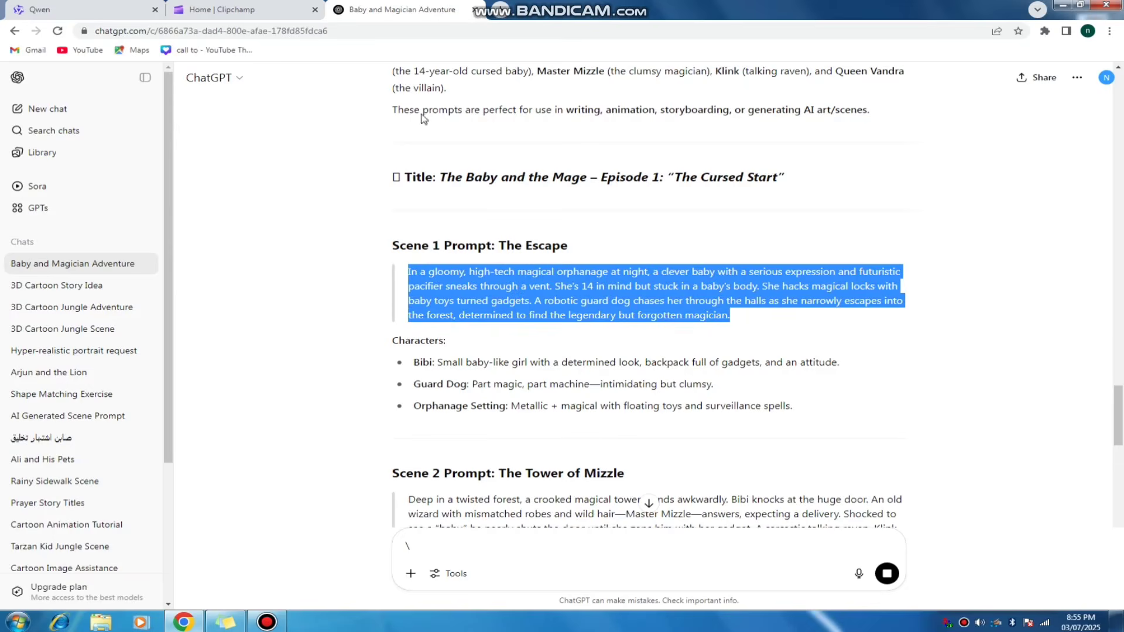
Switch to Qwen and generate a video from the copied Scene 1 prompt, using Video Generation at the 16:9 aspect ratio
left_click(112, 17)
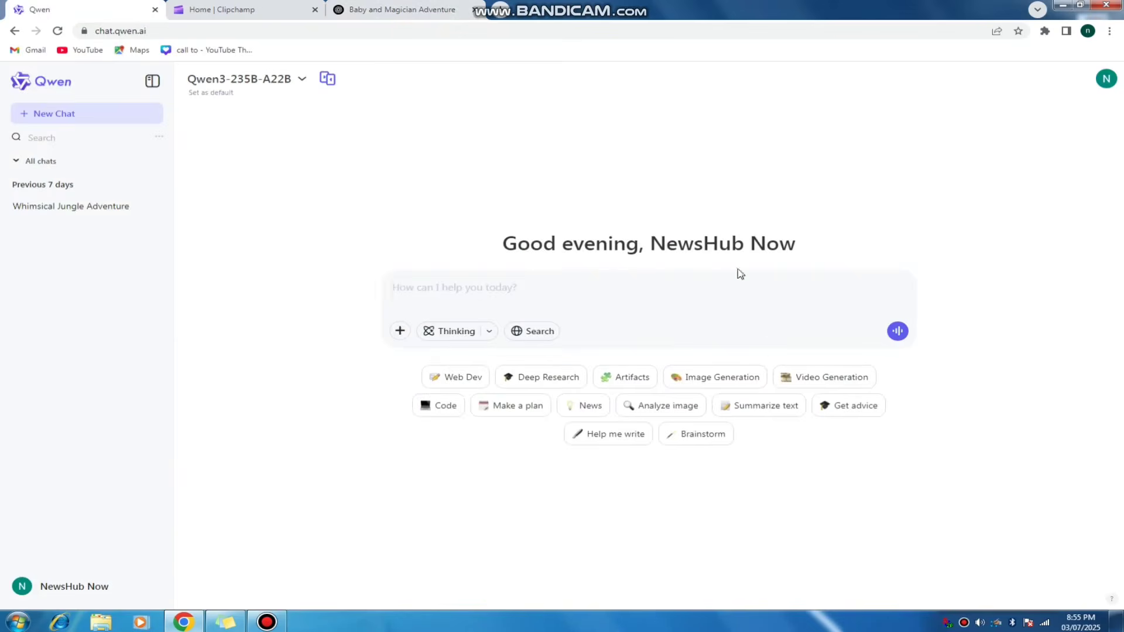
left_click(811, 381)
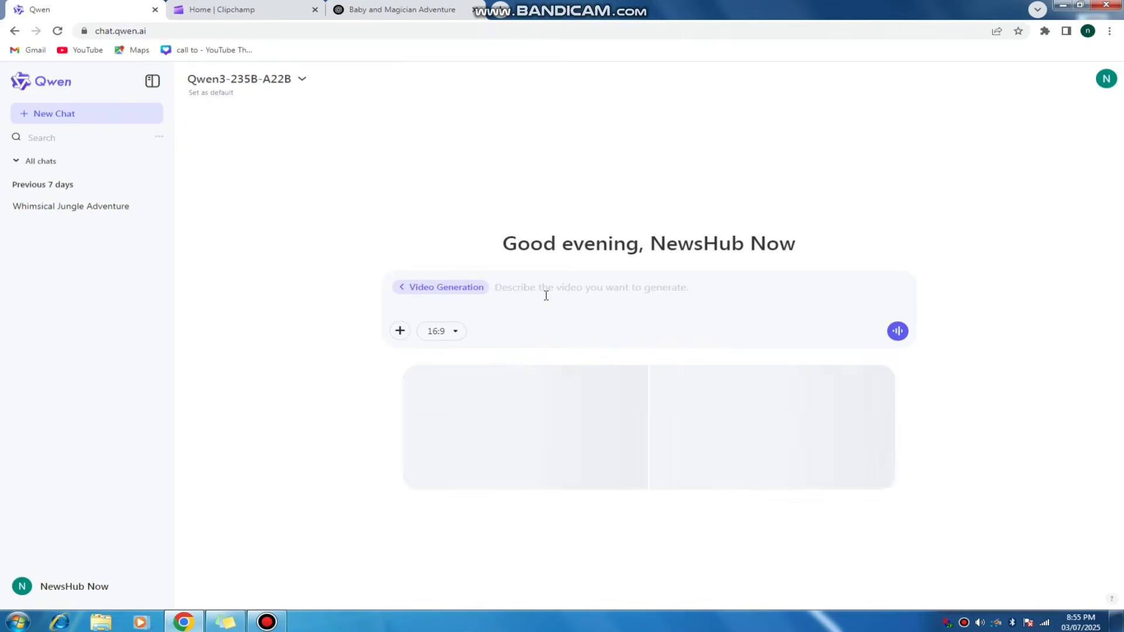
left_click(443, 335)
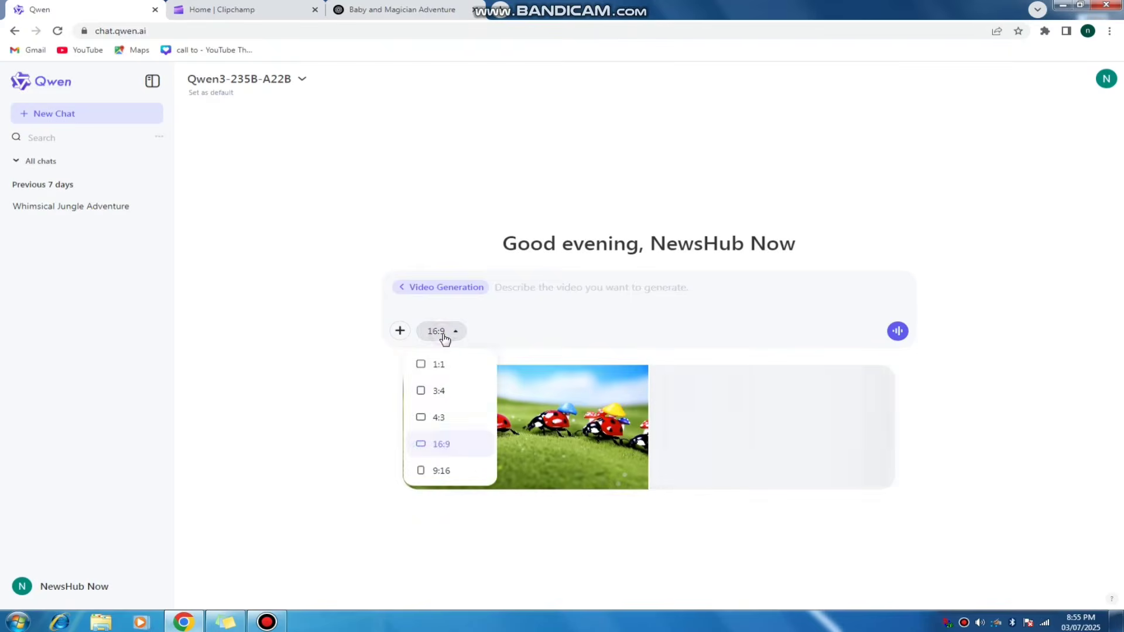
left_click(281, 406)
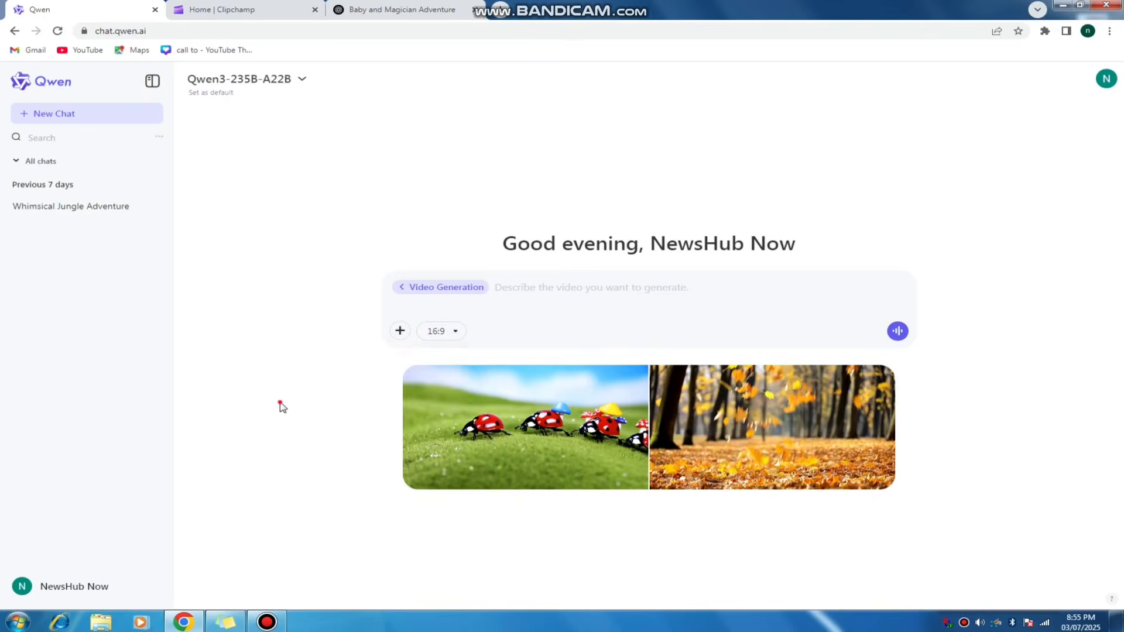
left_click(554, 289)
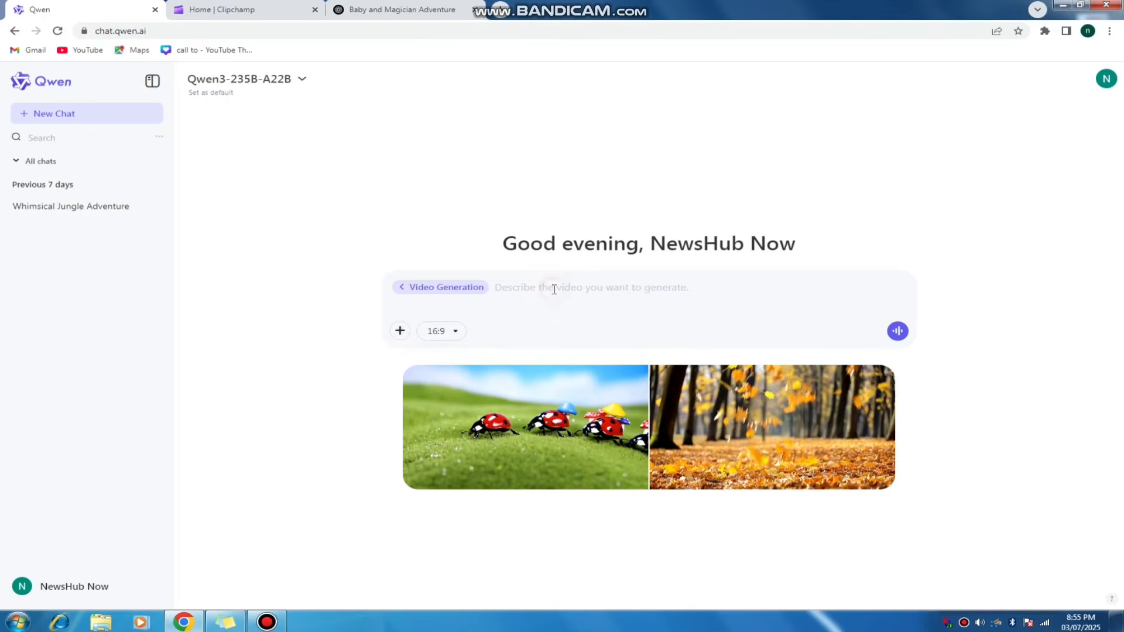
key("ctrl+v")
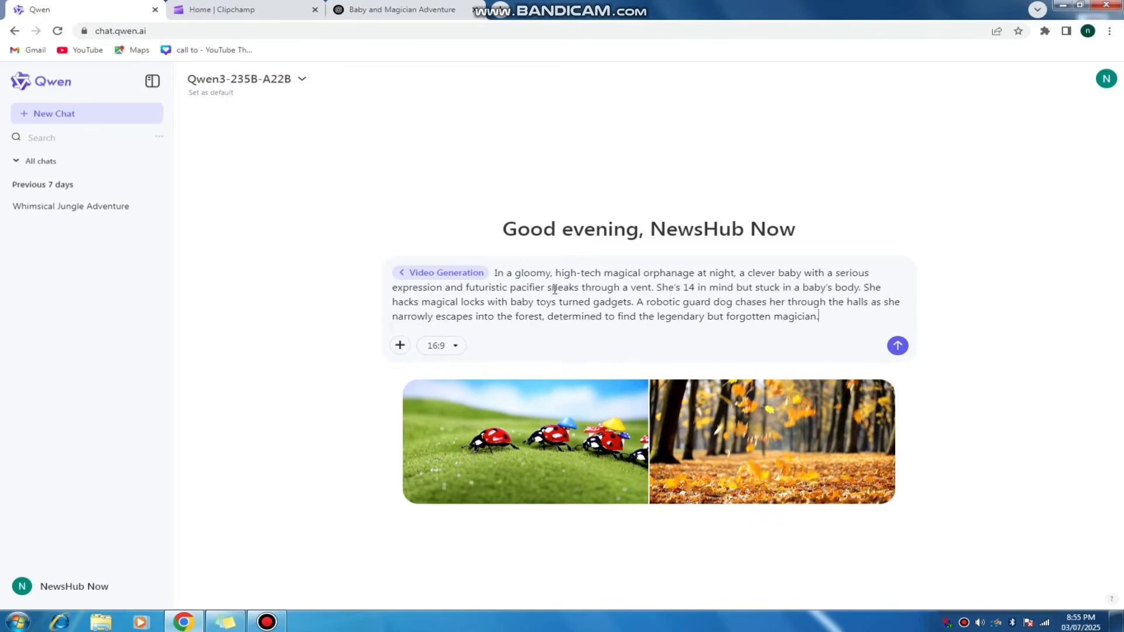
left_click(897, 346)
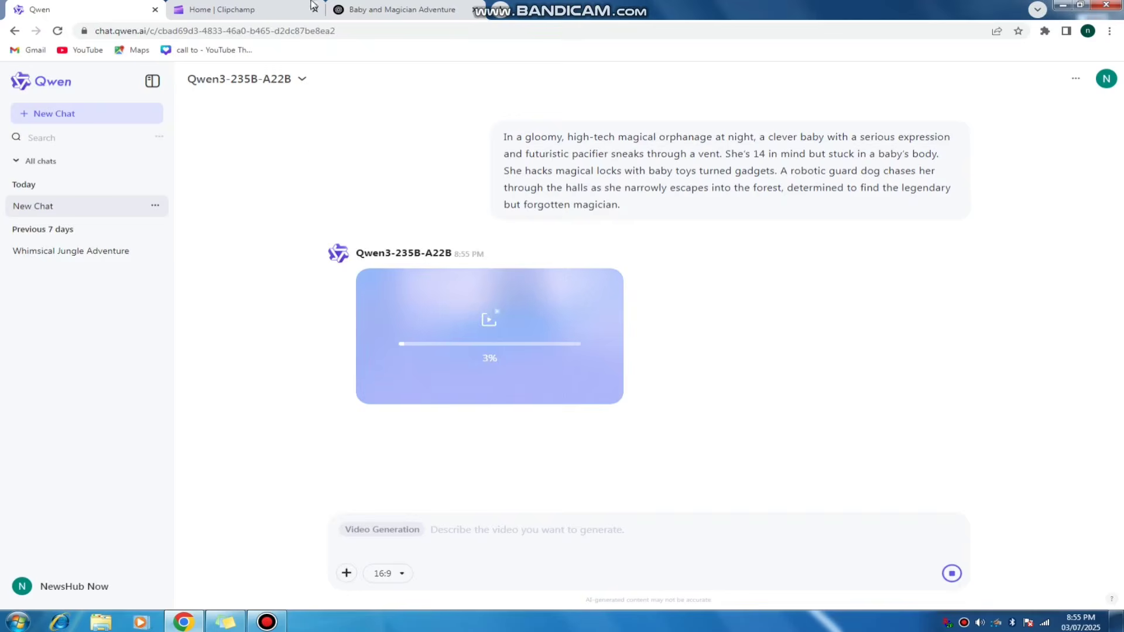
Copy the description paragraph of the Scene 2 prompt, The Tower of Mizzle, from the ChatGPT answer and return to Qwen
left_click(388, 10)
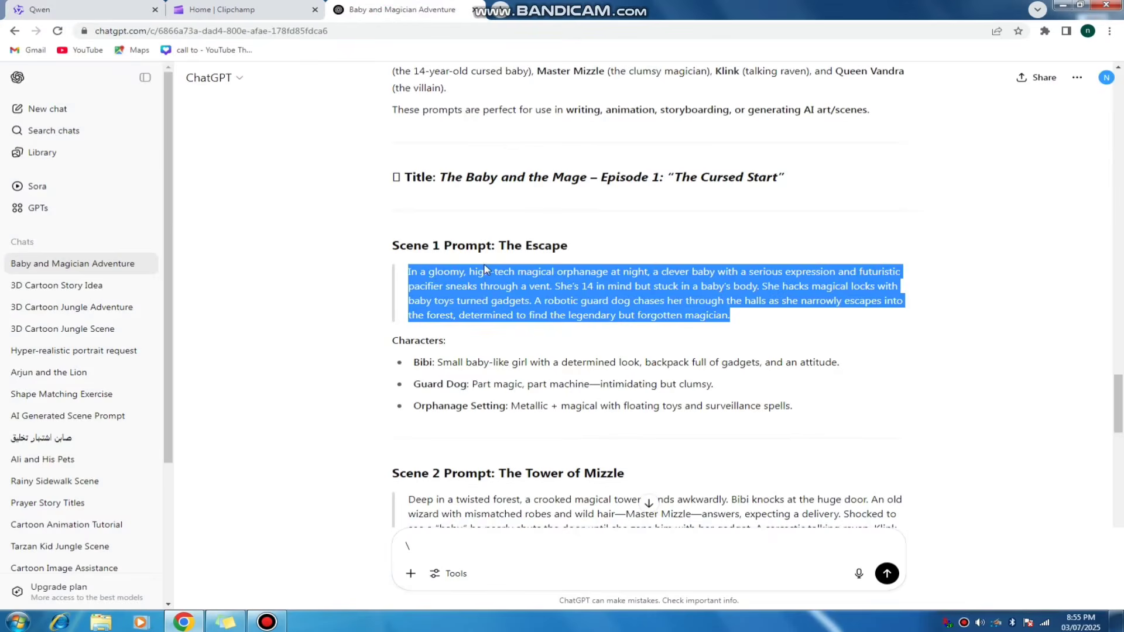
scroll(486, 355, "down", 2)
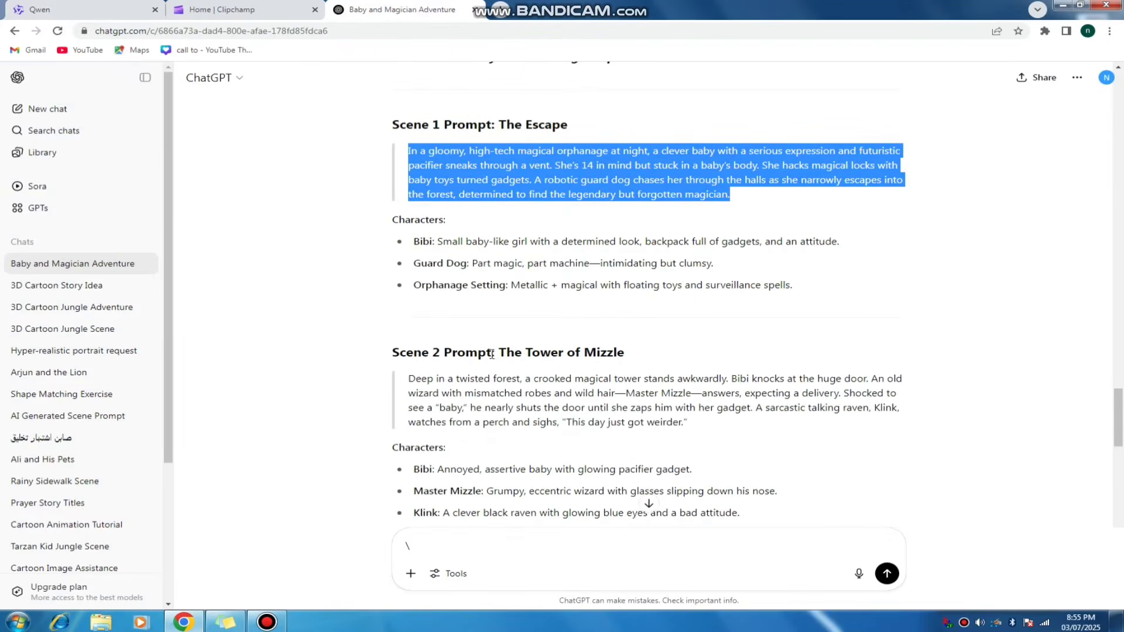
left_click_drag(408, 377, 736, 431)
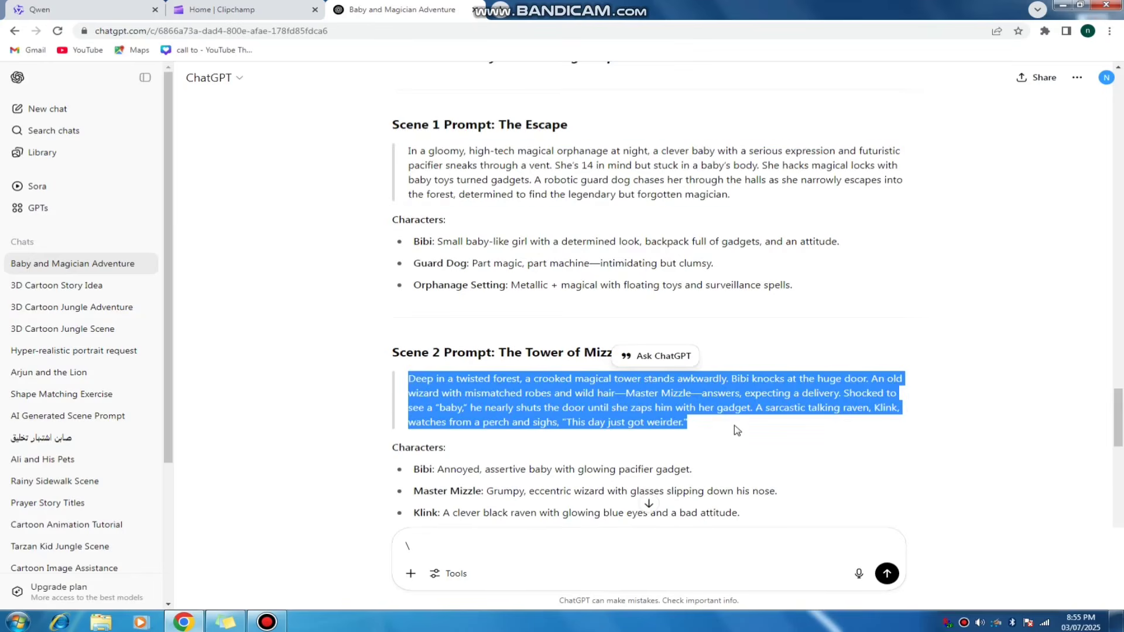
left_click(267, 12)
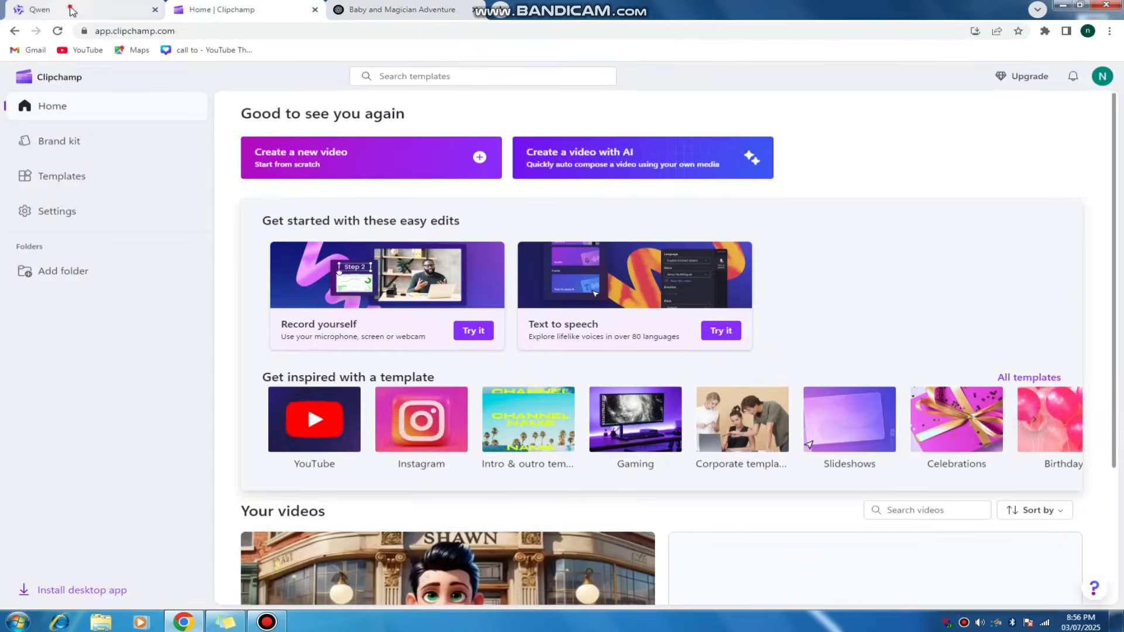
left_click(64, 13)
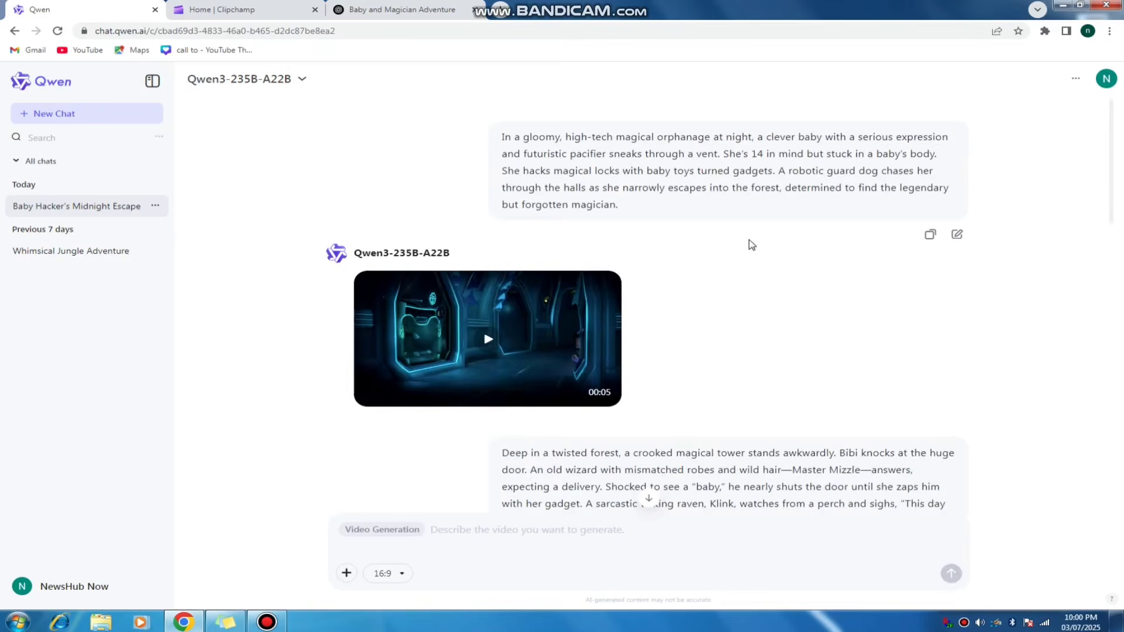
Examine the generated scene videos and their prompts in the Qwen chat, from the orphanage escape to Queen Vandra's throne room
scroll(749, 244, "down", 5)
scroll(869, 306, "down", 10)
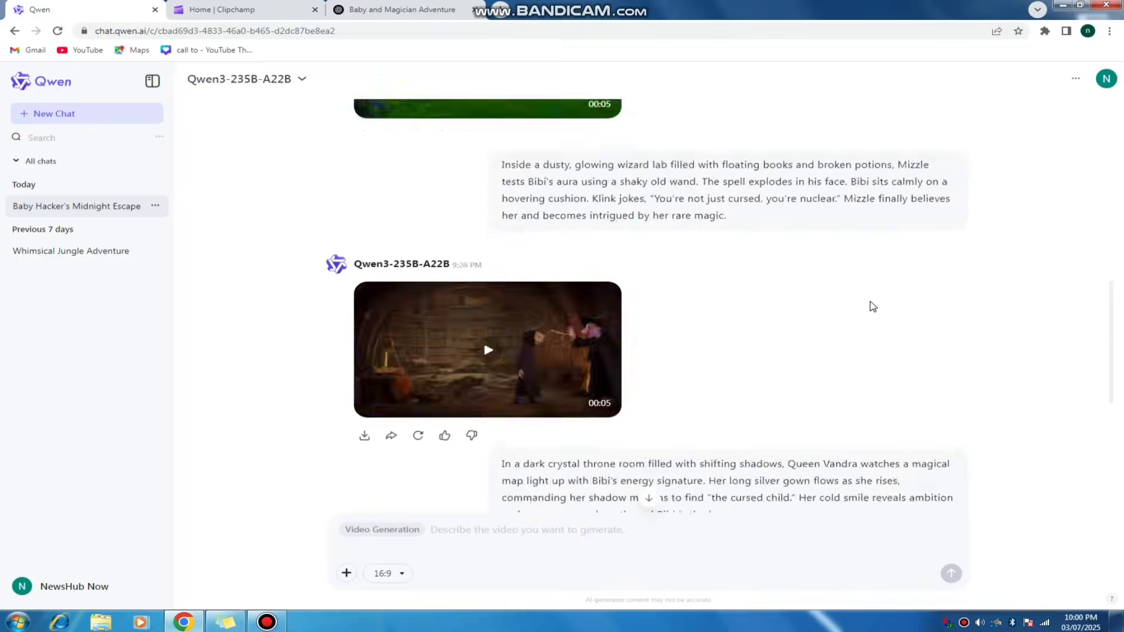
scroll(867, 301, "up", 8)
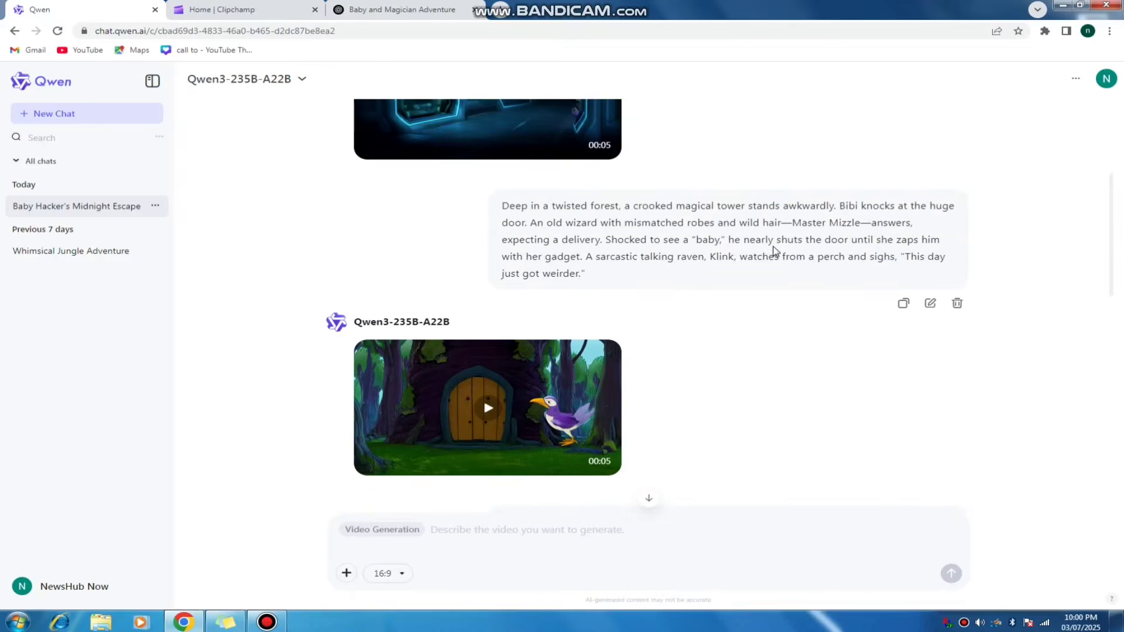
scroll(761, 257, "up", 4)
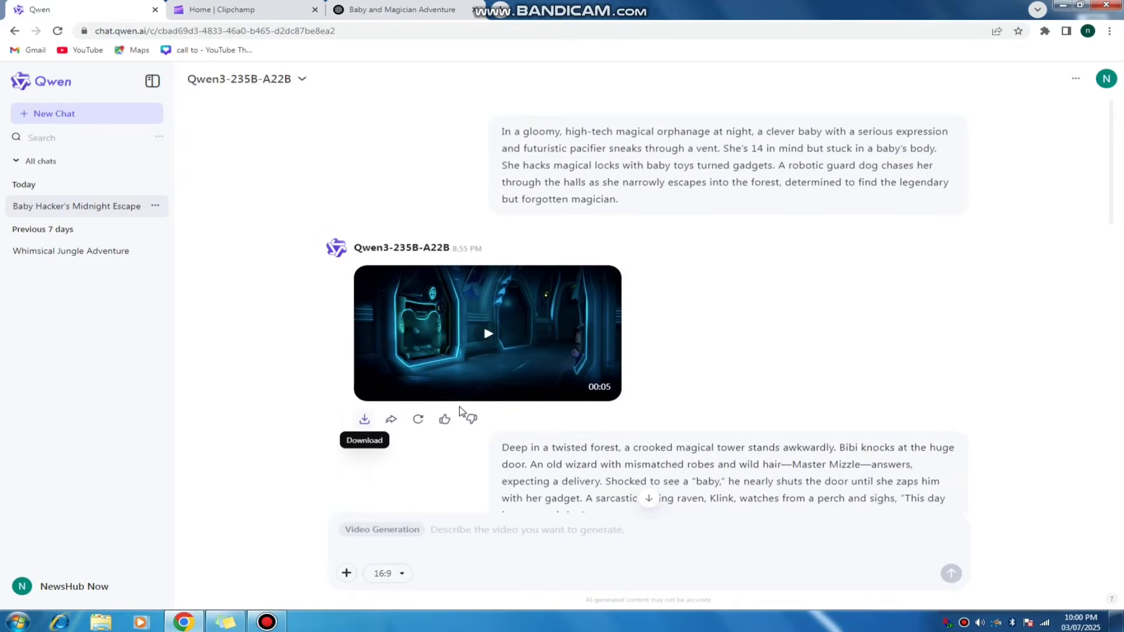
scroll(386, 416, "down", 10)
scroll(415, 418, "down", 5)
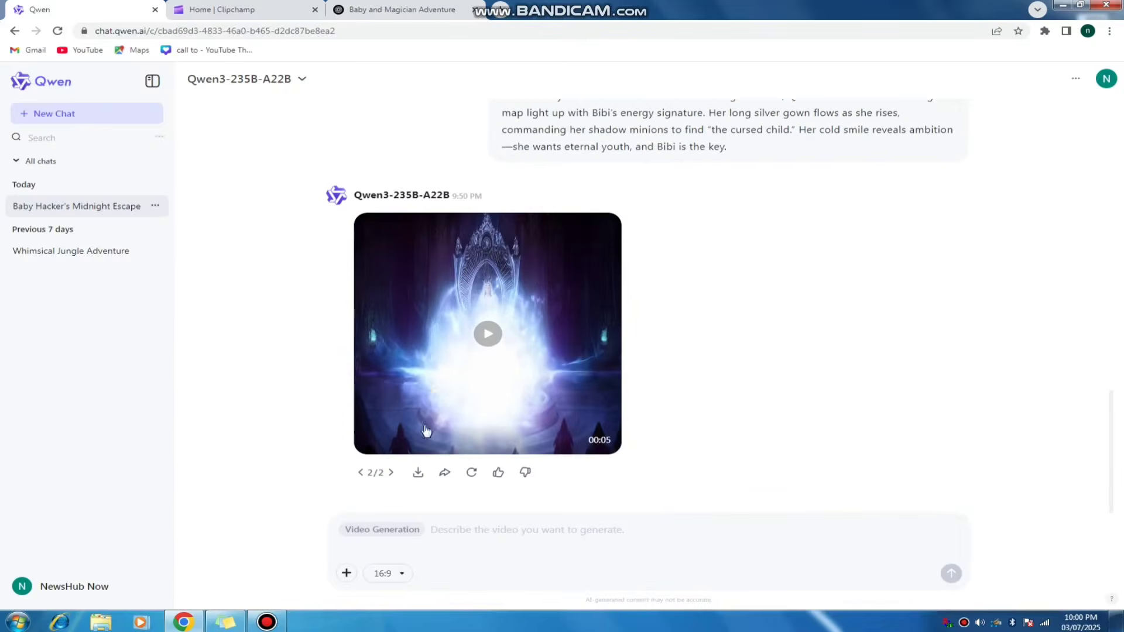
scroll(463, 424, "up", 6)
scroll(531, 409, "up", 4)
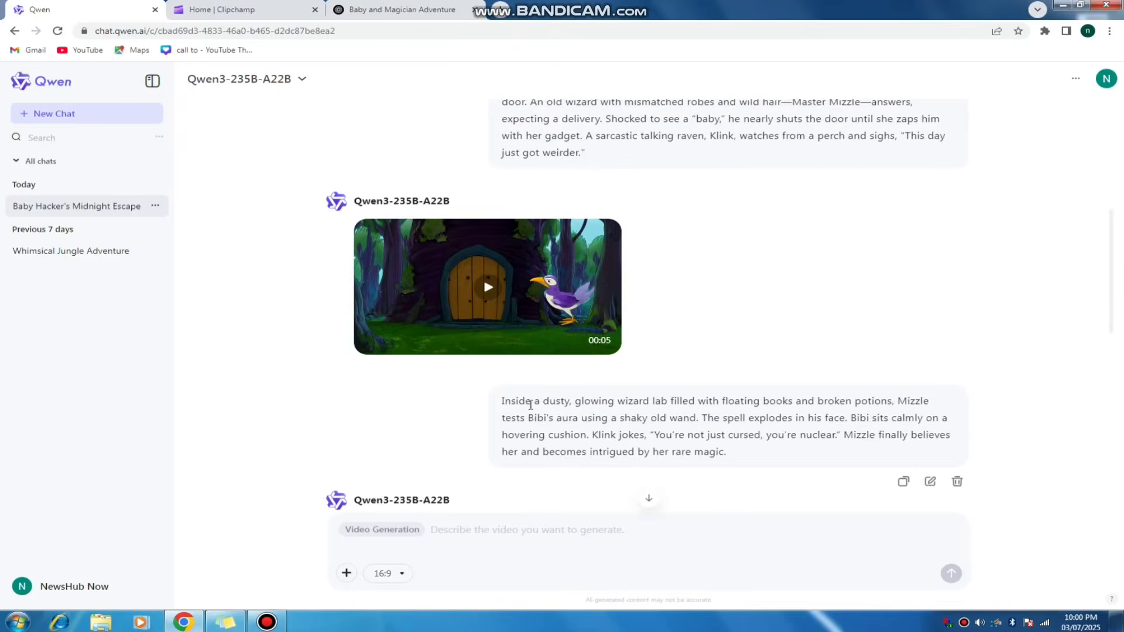
mouse_move(721, 325)
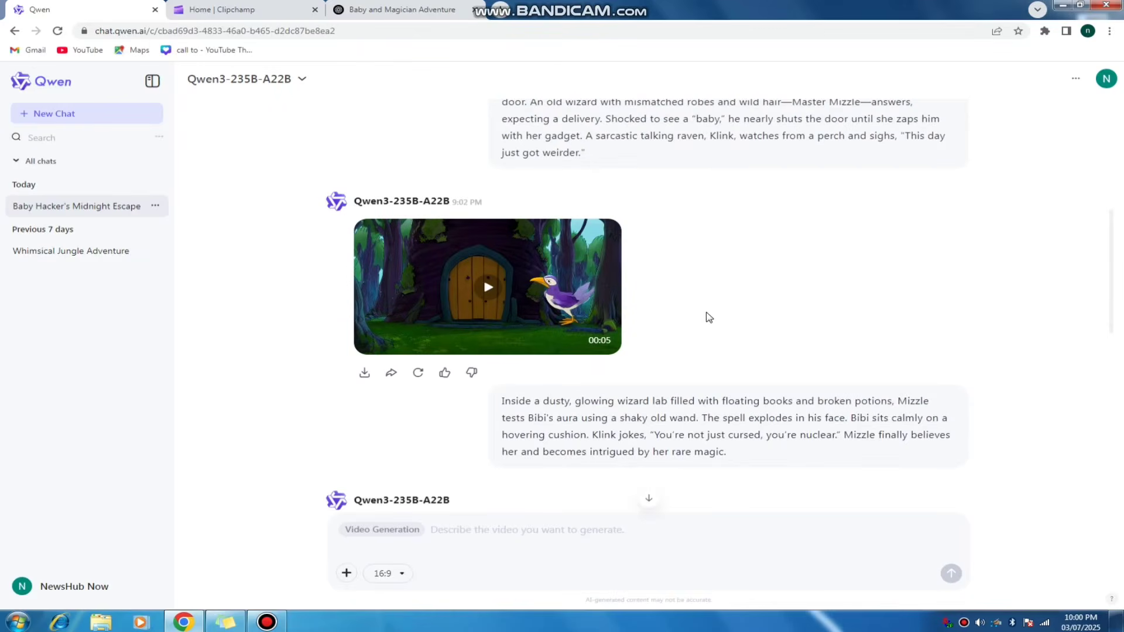
scroll(723, 299, "down", 1)
scroll(724, 297, "down", 2)
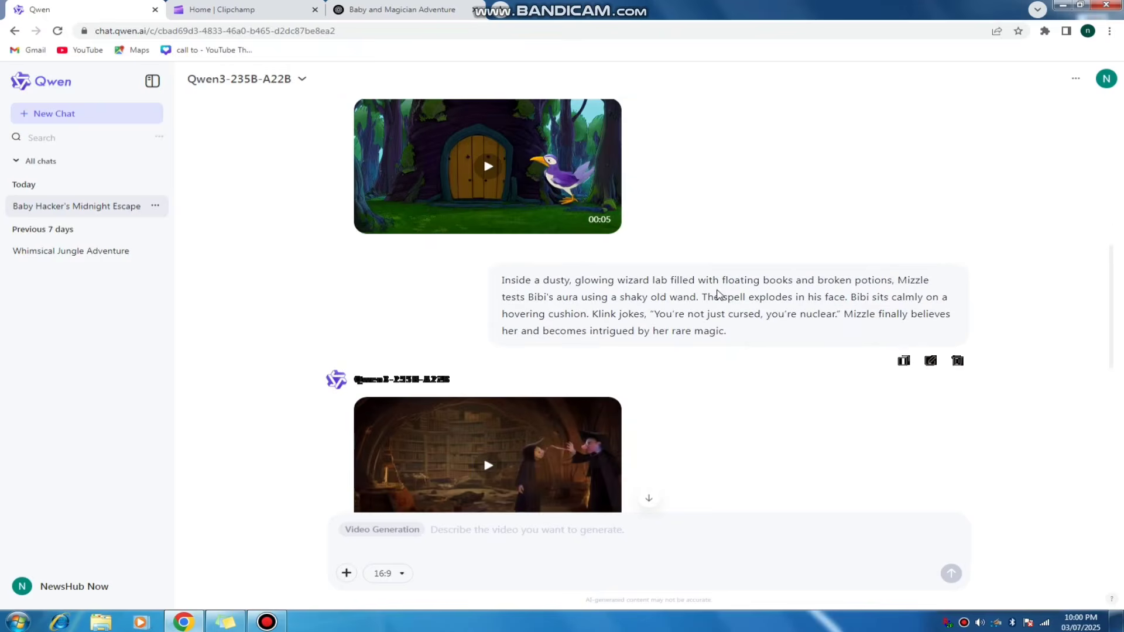
scroll(720, 294, "up", 2)
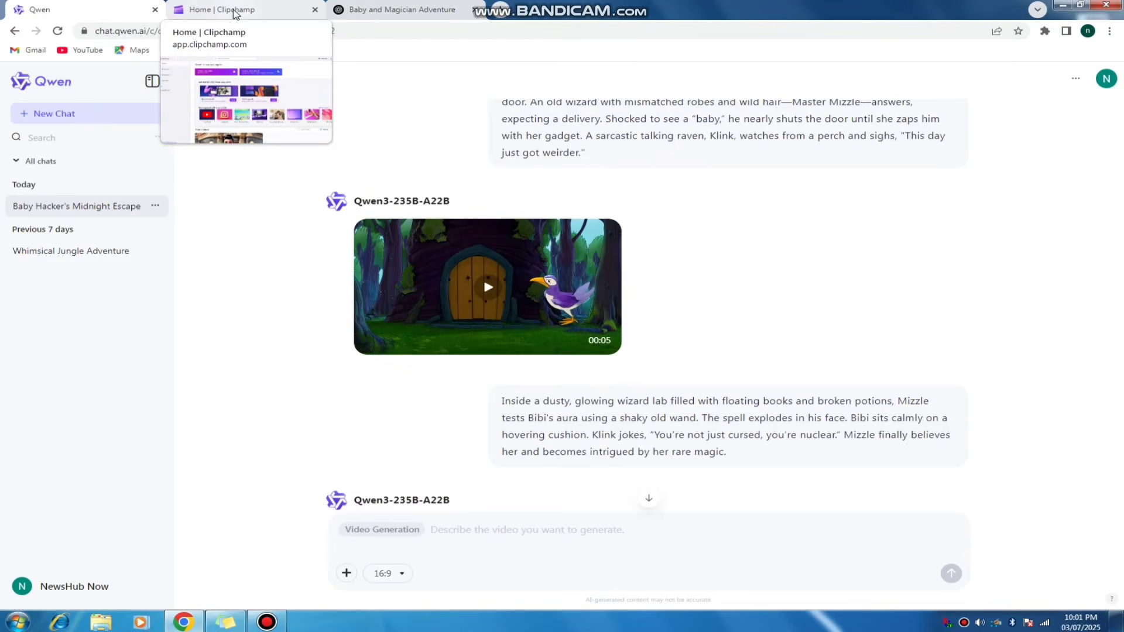
Switch to Clipchamp and open a new video project through the Text to speech option
left_click(234, 12)
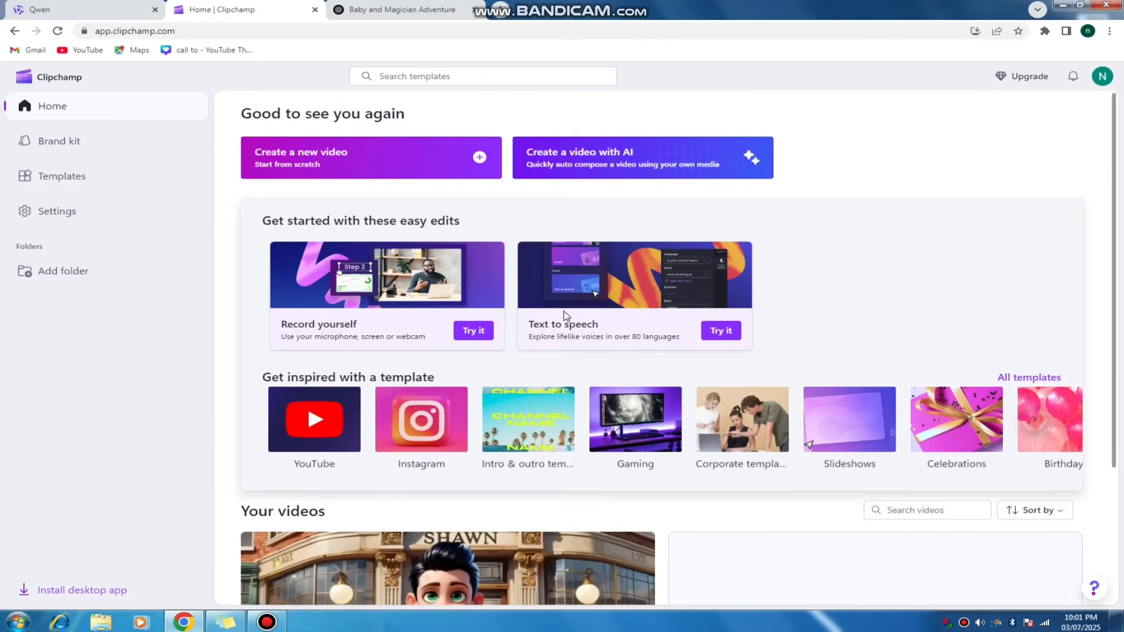
left_click(729, 331)
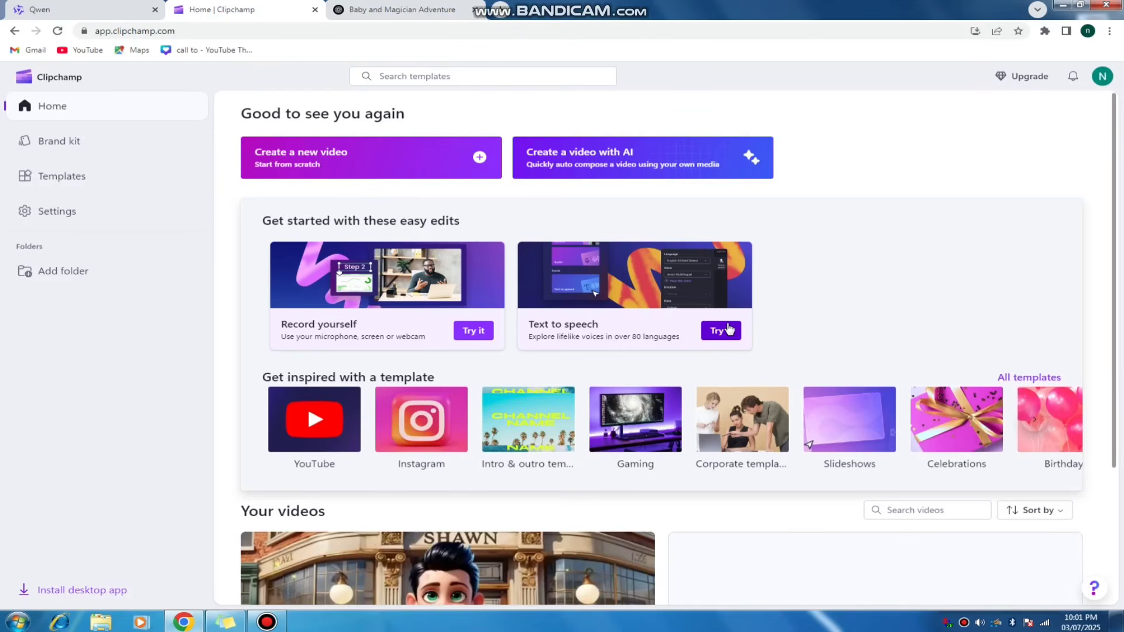
left_click(726, 331)
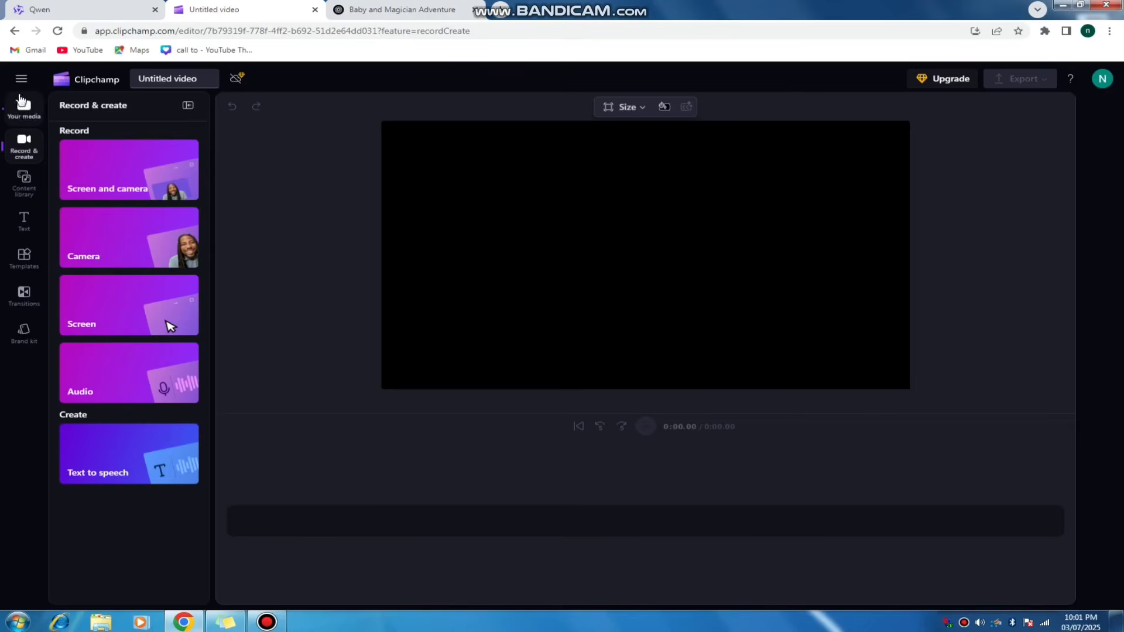
Import the four generated scene videos from the Downloads folder into the project's media
left_click(29, 117)
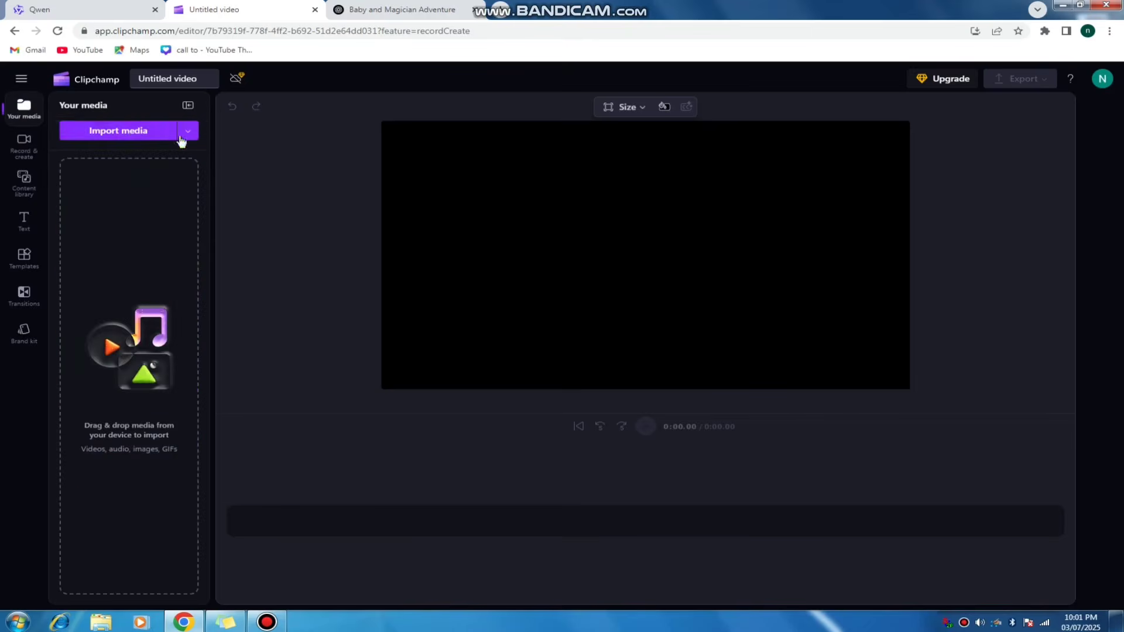
left_click(130, 130)
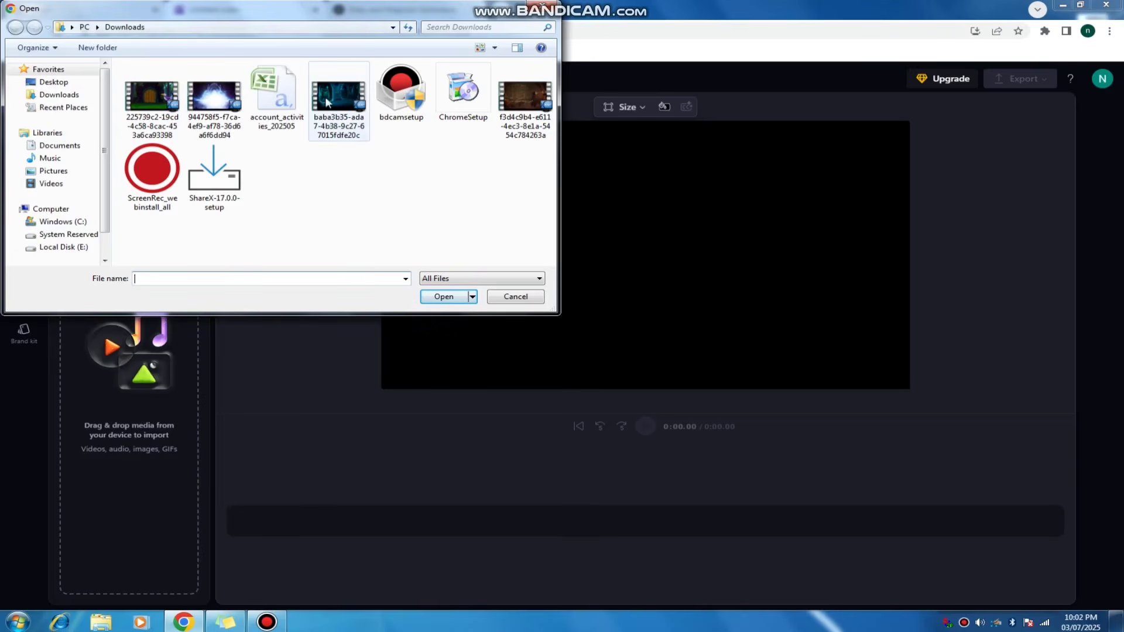
left_click(348, 108)
left_click(155, 108, "ctrl")
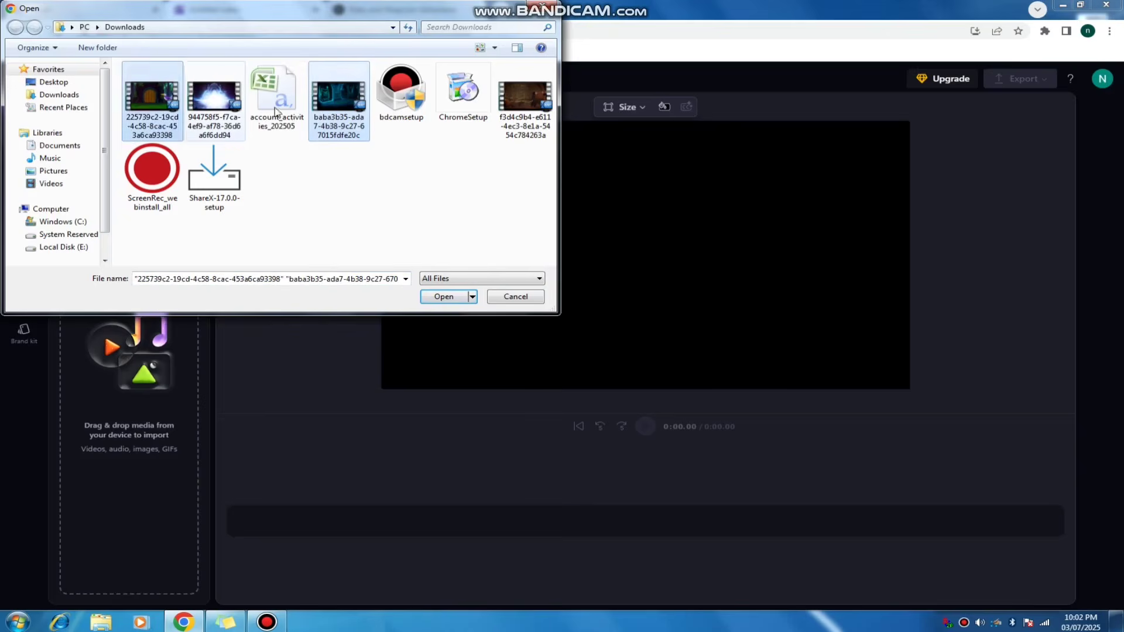
left_click(524, 100, "ctrl")
left_click(227, 130, "ctrl")
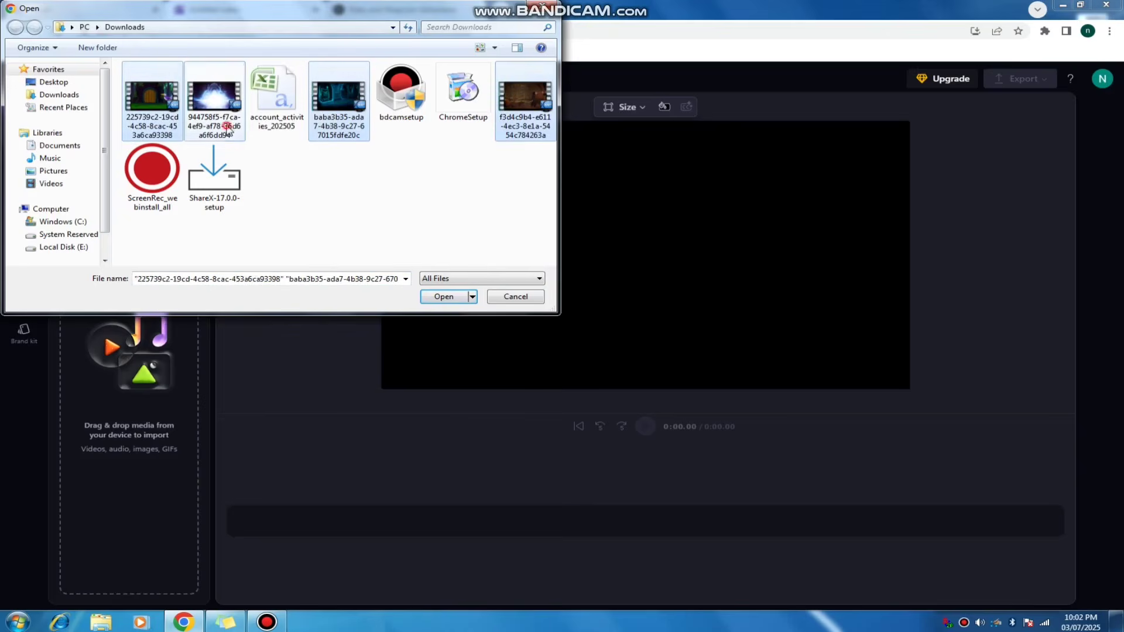
left_click(445, 296)
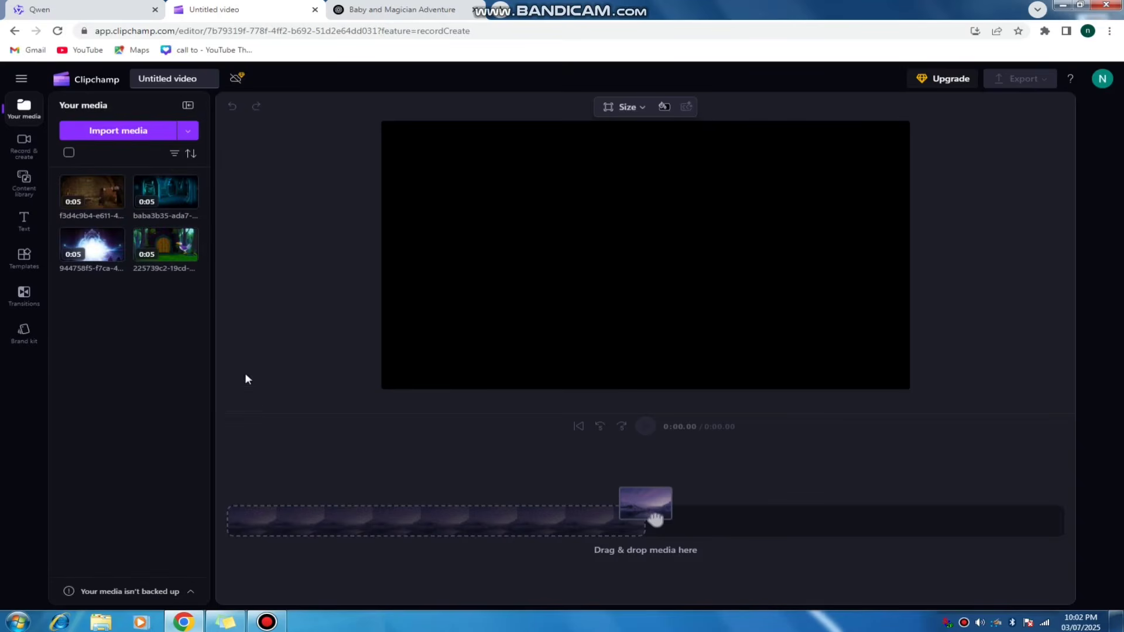
Add the four clips to the timeline in story order: orphanage escape, tower door, wizard lab and throne room
left_click(148, 184)
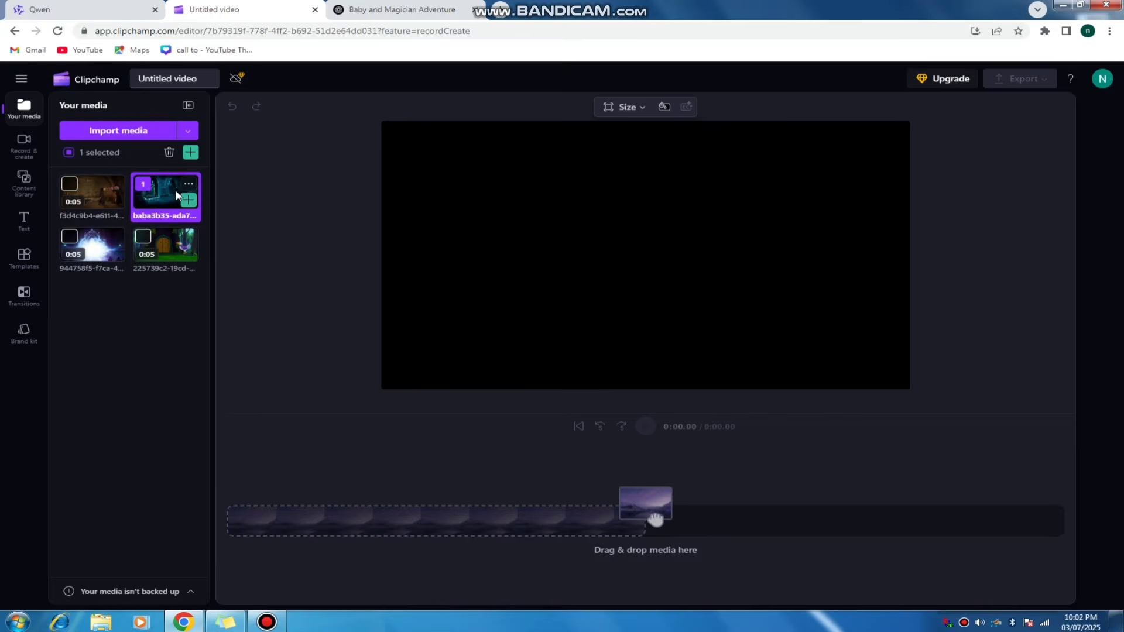
left_click(147, 240)
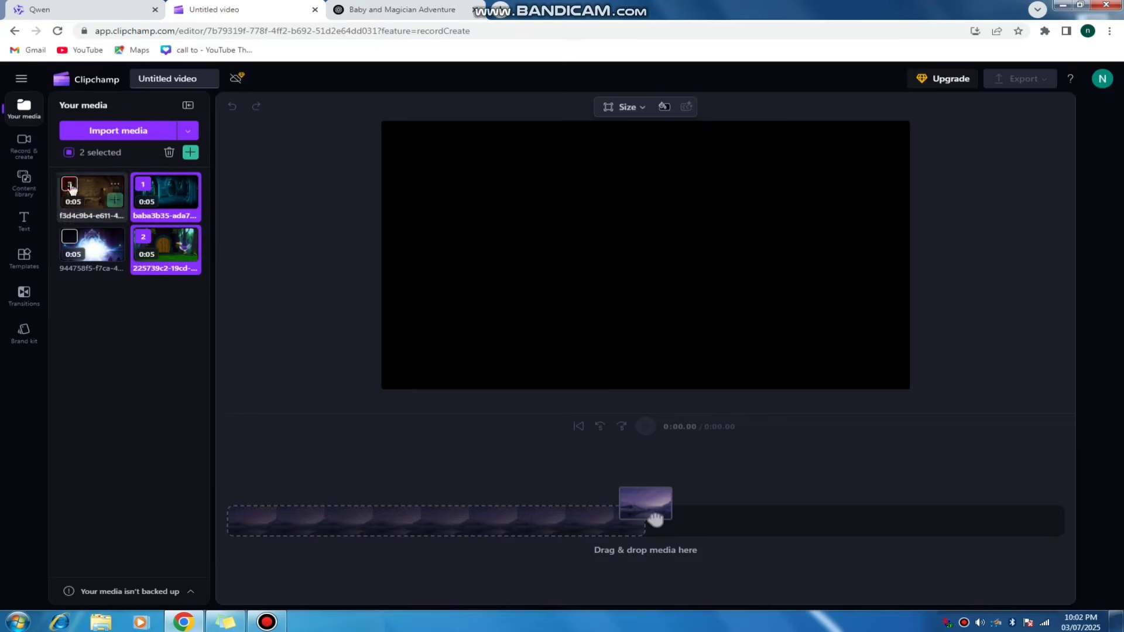
left_click(70, 184)
left_click(71, 238)
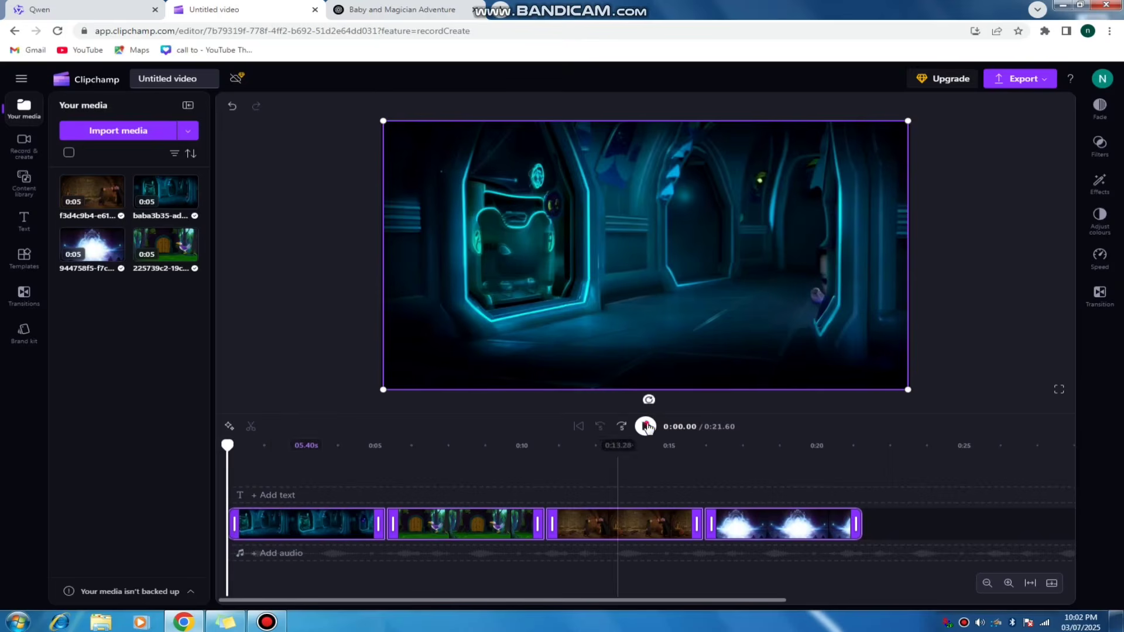
Preview the beginning of the assembled video, check a frame of the tower clip and return the playhead to the start
left_click(645, 427)
left_click(646, 426)
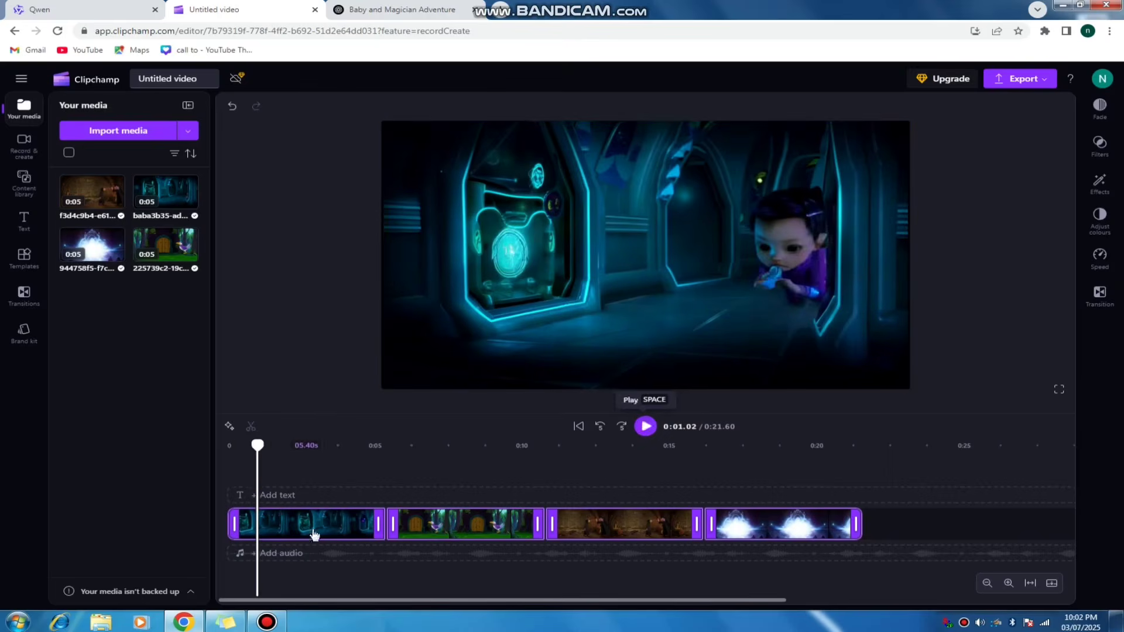
left_click(435, 453)
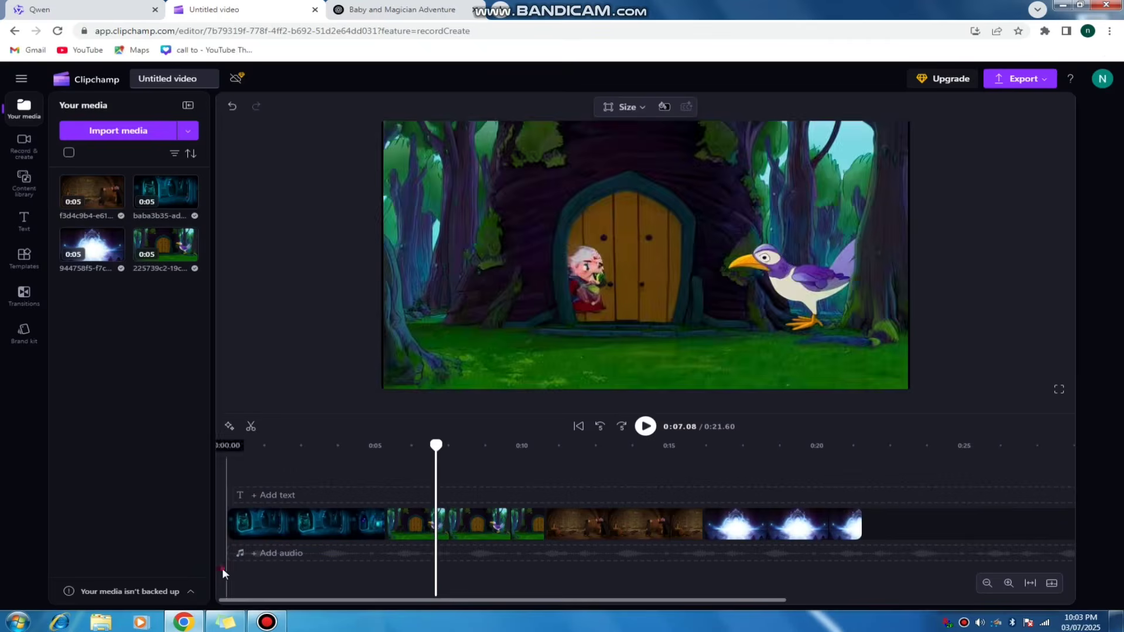
left_click(223, 569)
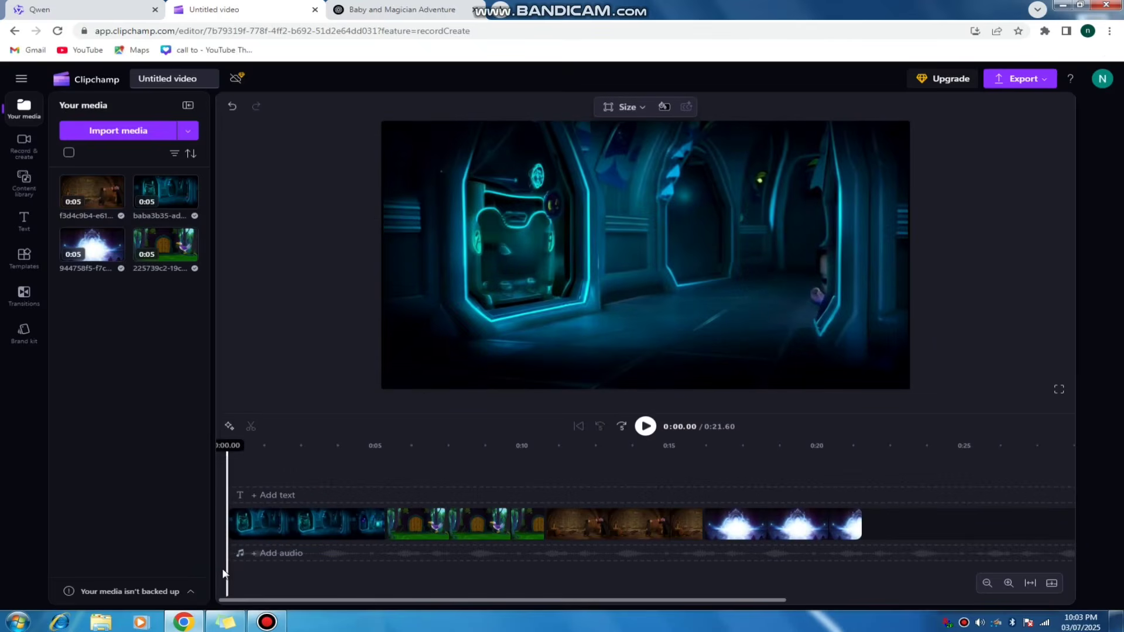
Switch to ChatGPT and copy the Story Summary text of The Baby and the Mage, from its first paragraph into the third
left_click(413, 10)
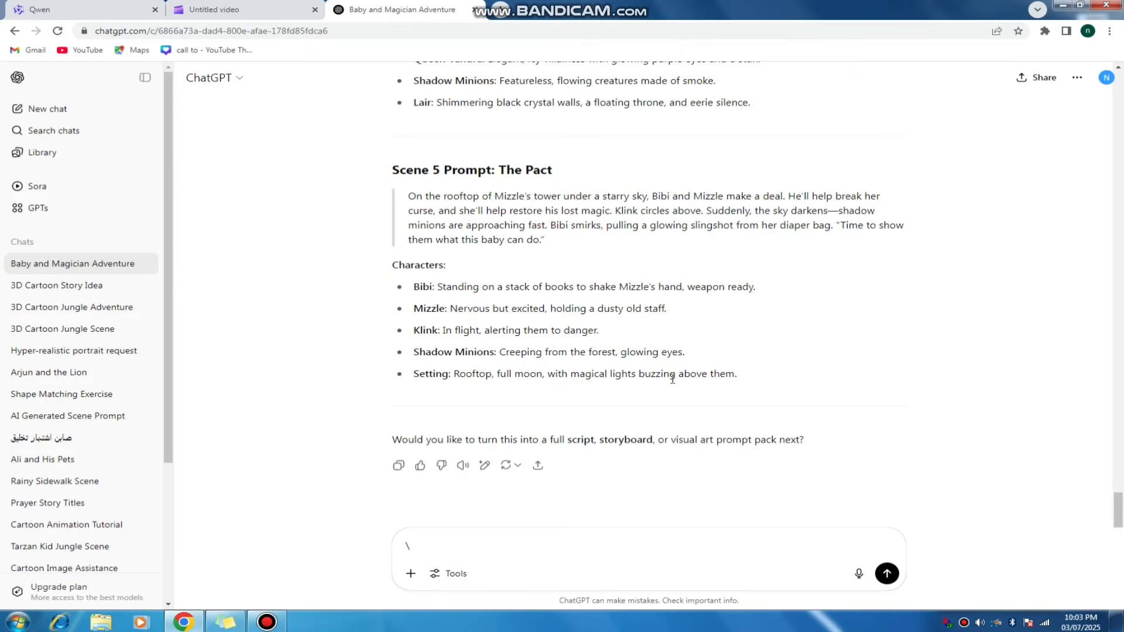
left_click(231, 8)
left_click(447, 11)
scroll(742, 381, "up", 3)
scroll(742, 382, "up", 15)
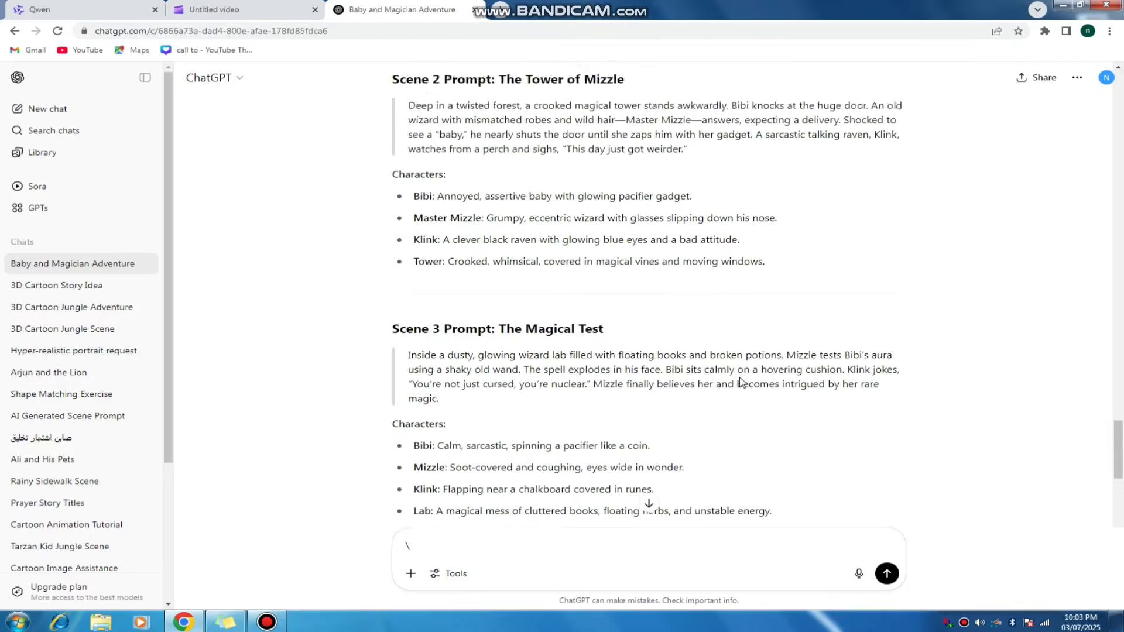
scroll(742, 381, "up", 15)
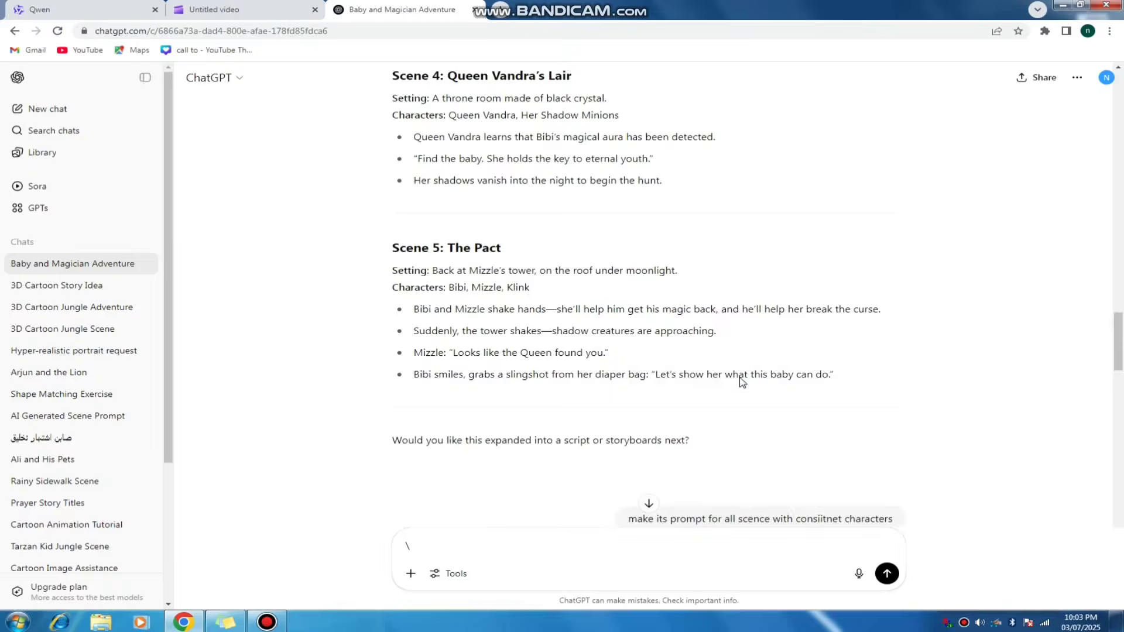
scroll(742, 381, "up", 15)
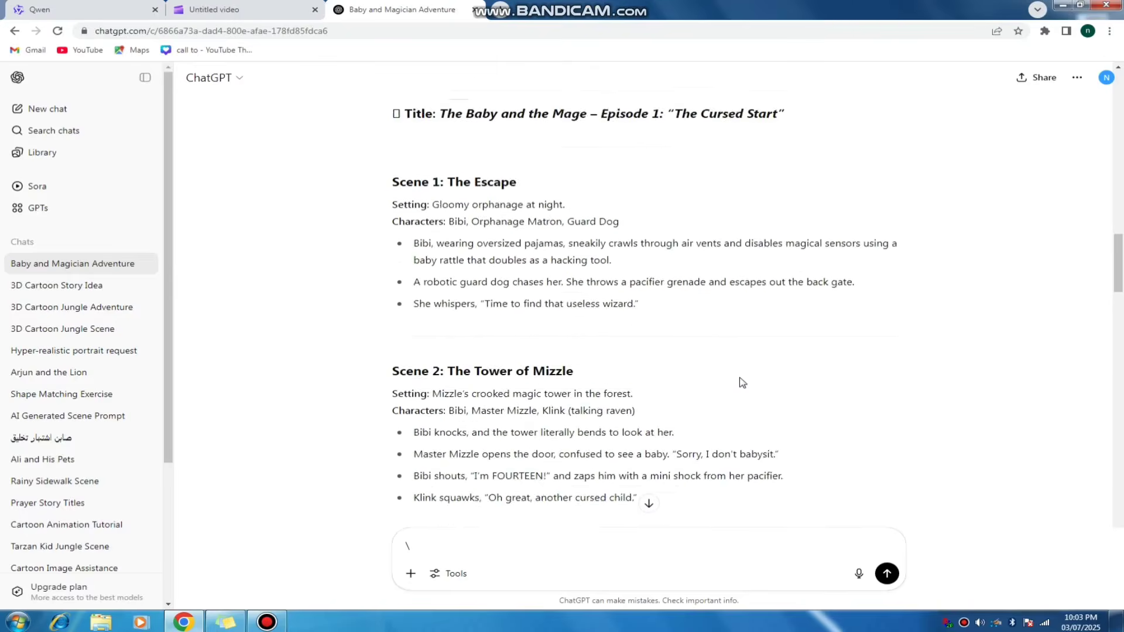
scroll(742, 381, "up", 15)
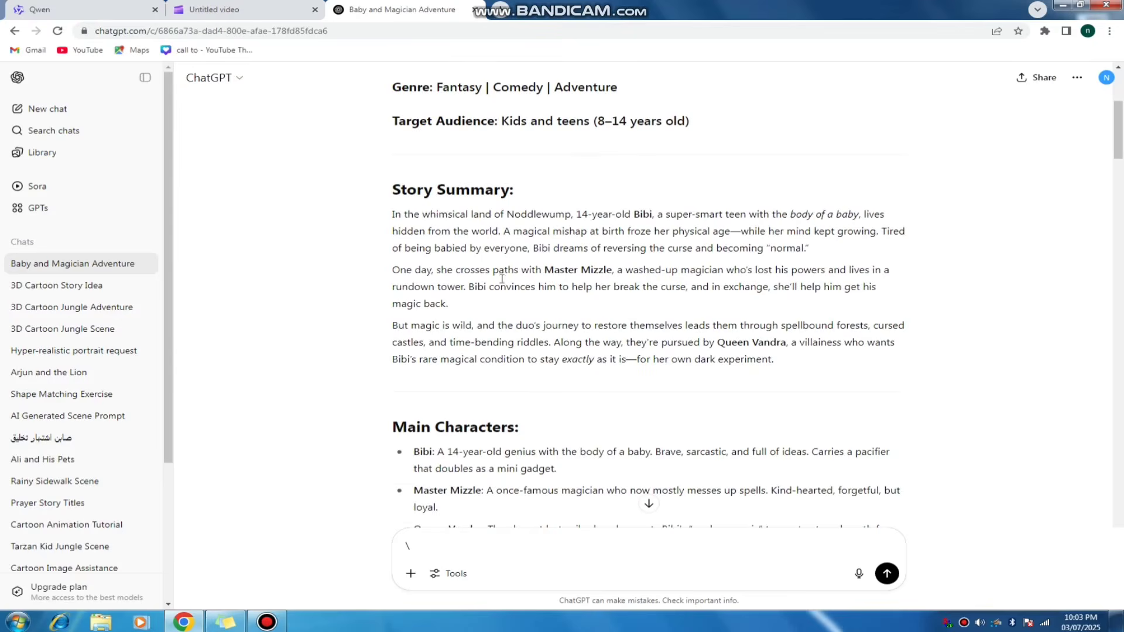
left_click(383, 213)
left_click_drag(406, 210, 794, 327)
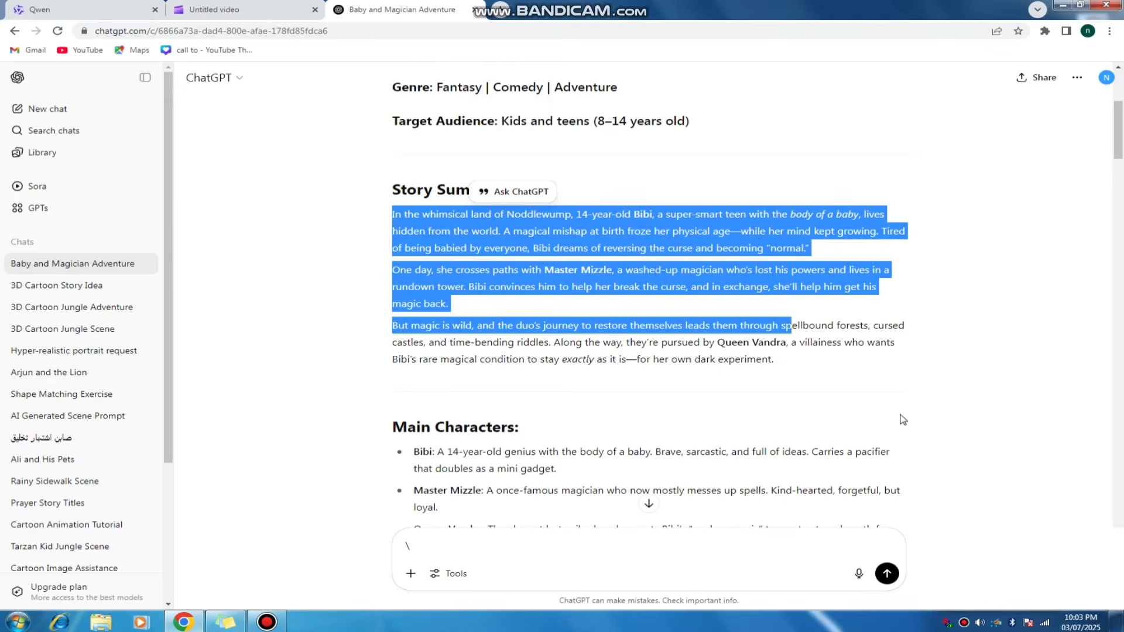
scroll(902, 419, "down", 10)
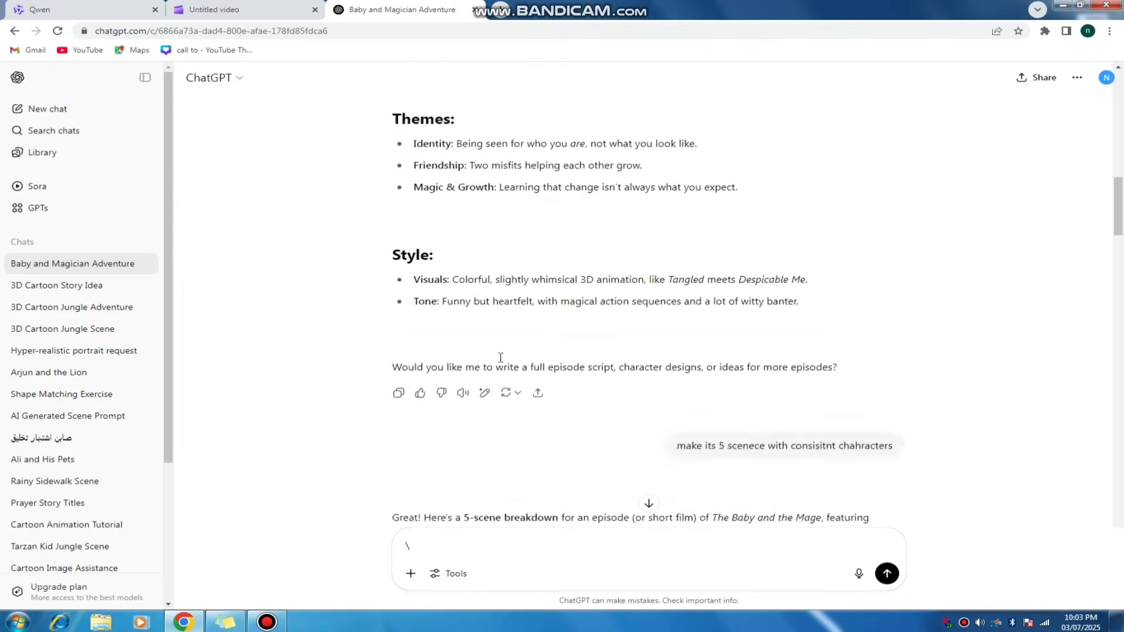
scroll(500, 358, "up", 10)
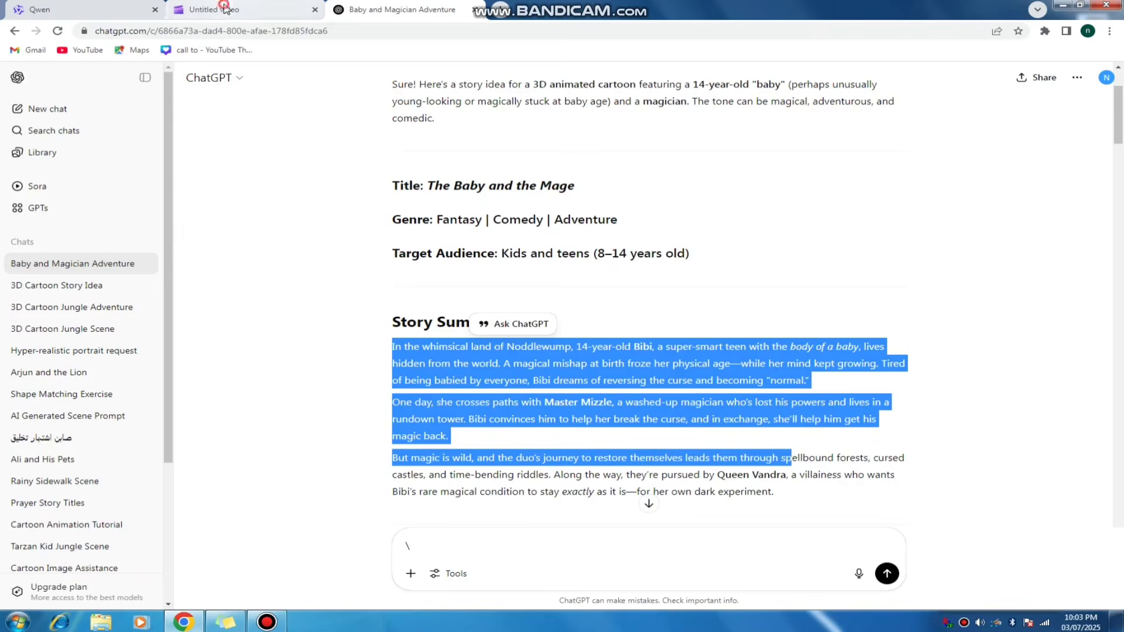
left_click(225, 8)
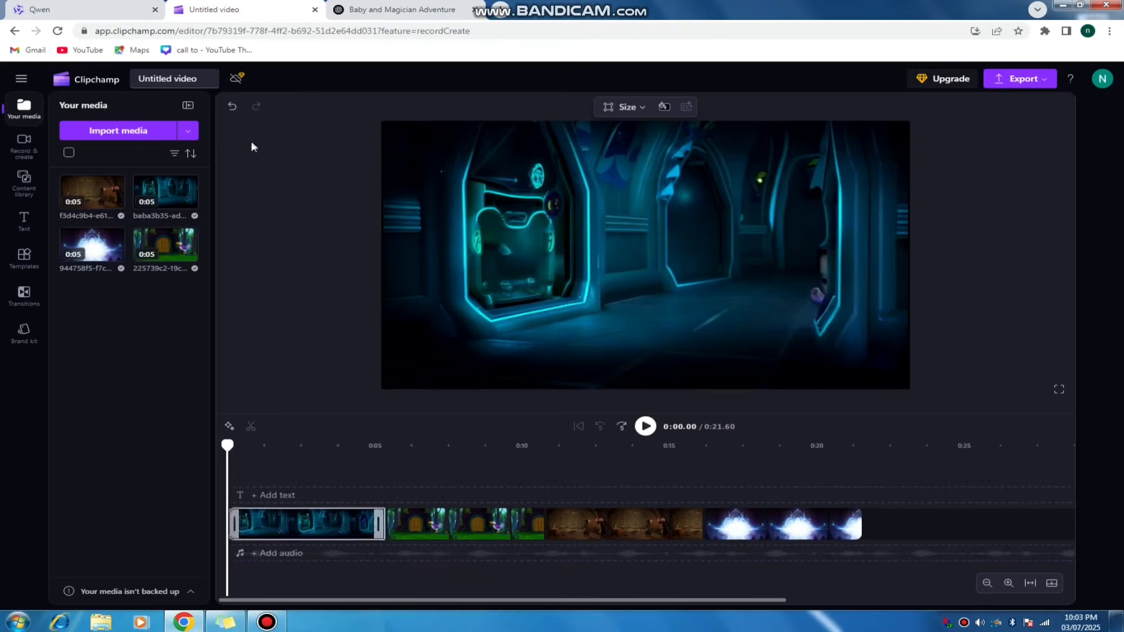
left_click(385, 8)
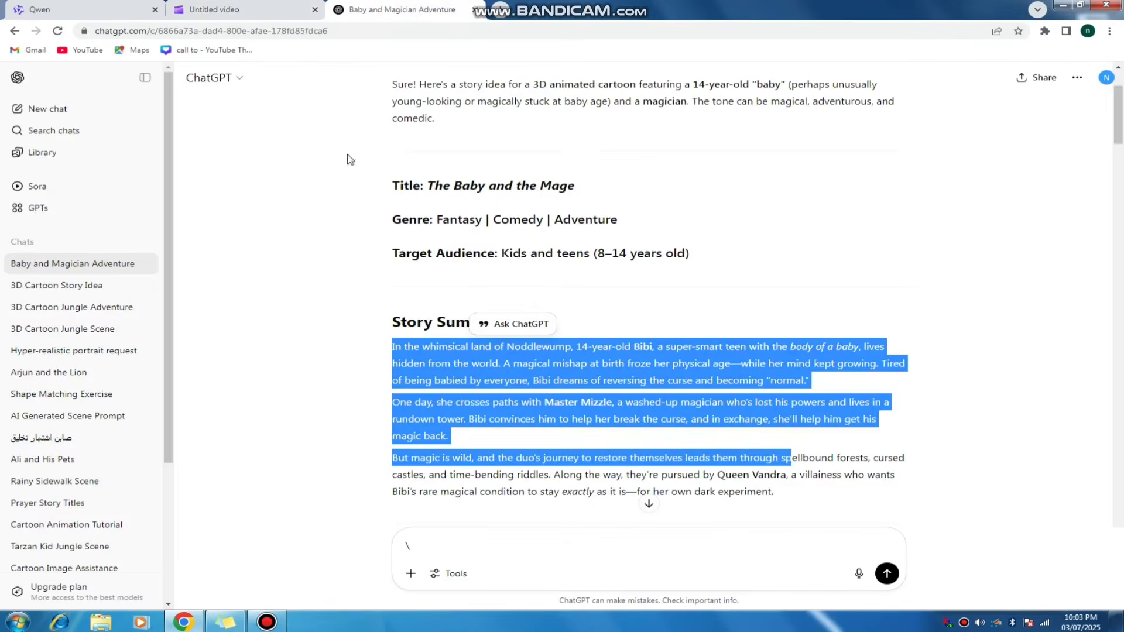
left_click(267, 10)
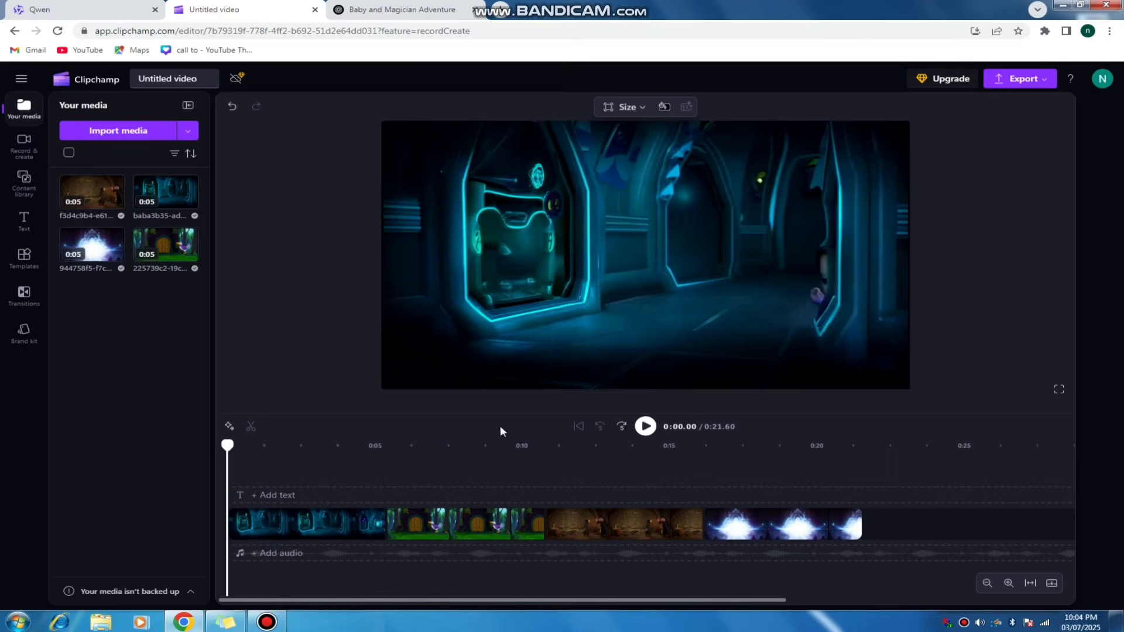
left_click(530, 323)
left_click(493, 563)
left_click(414, 10)
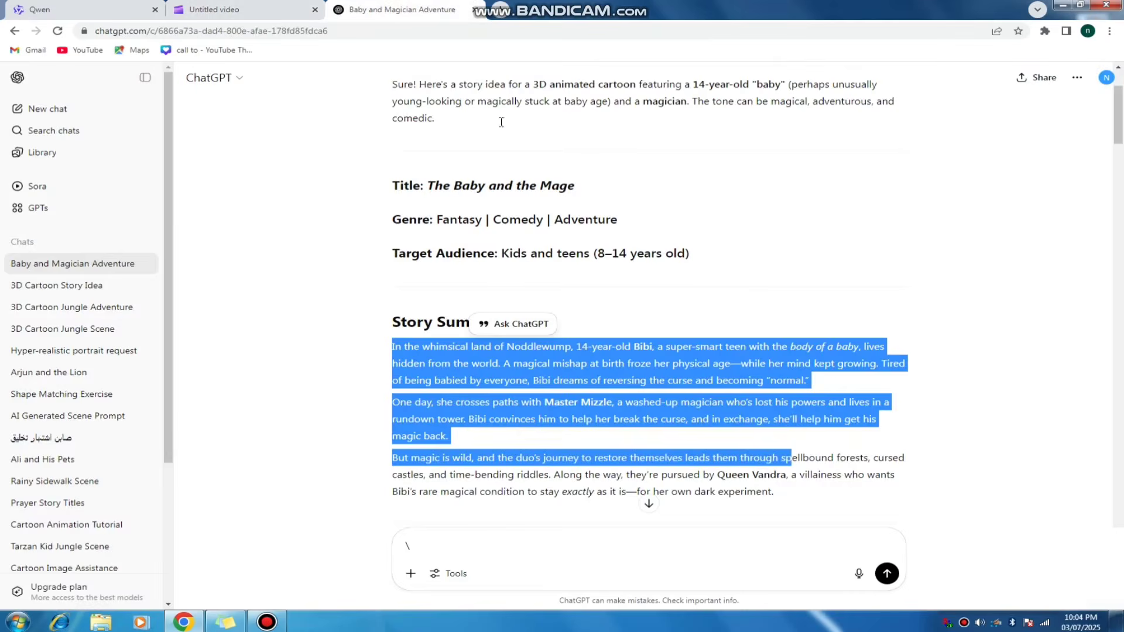
Switch to Clipchamp, add a text-to-speech clip and paste the copied story summary as its narration text
left_click(264, 12)
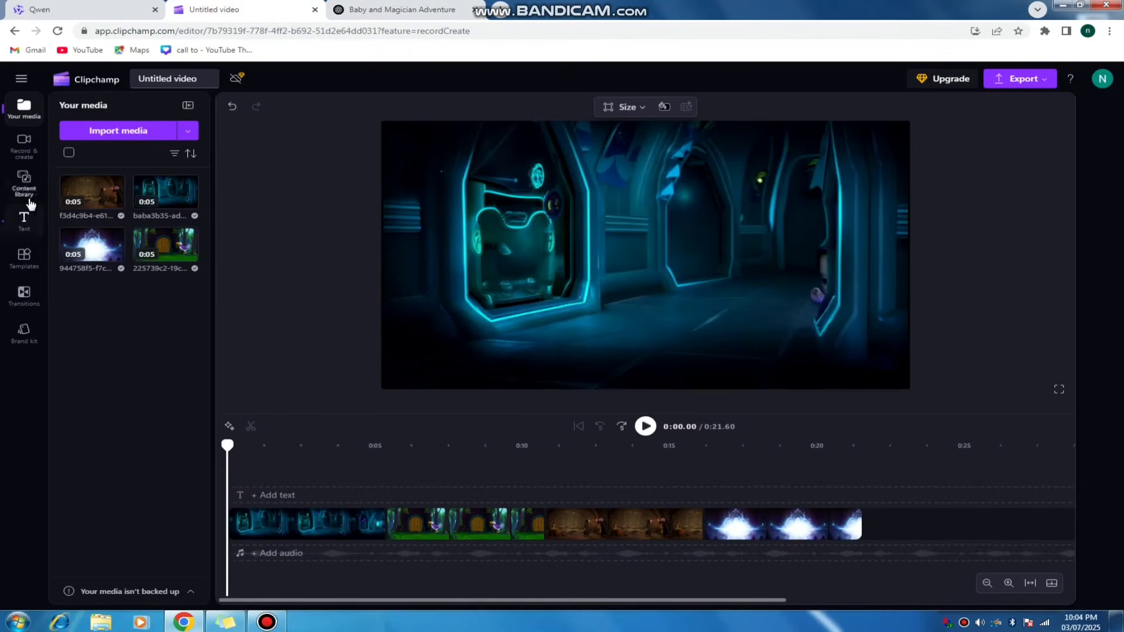
left_click(25, 147)
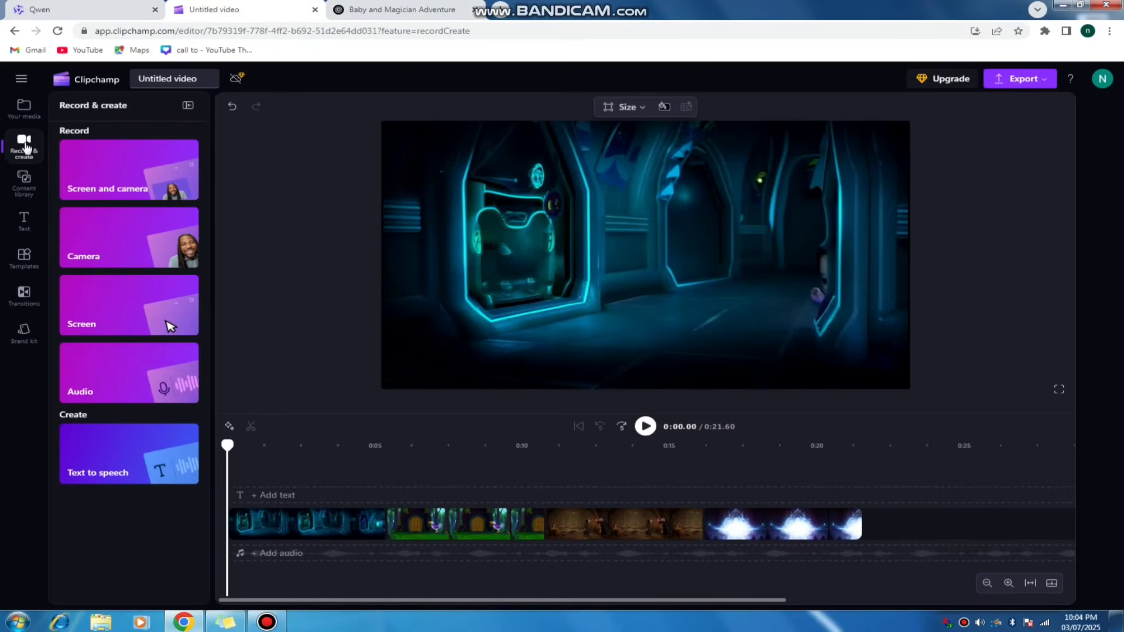
left_click(135, 471)
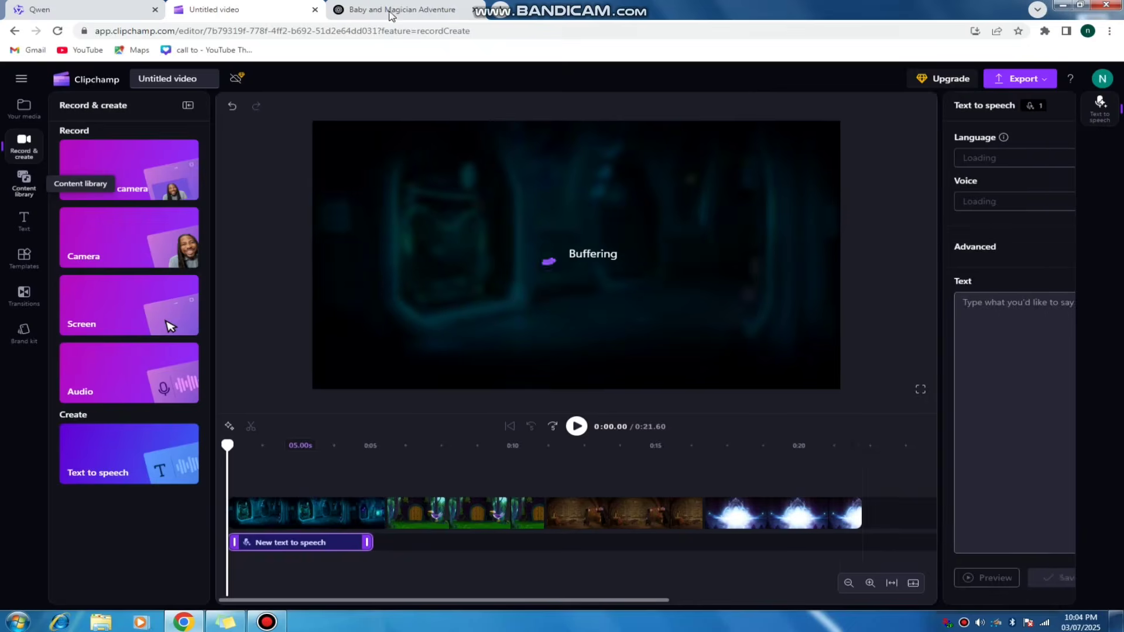
left_click(354, 12)
left_click(274, 10)
left_click(962, 327)
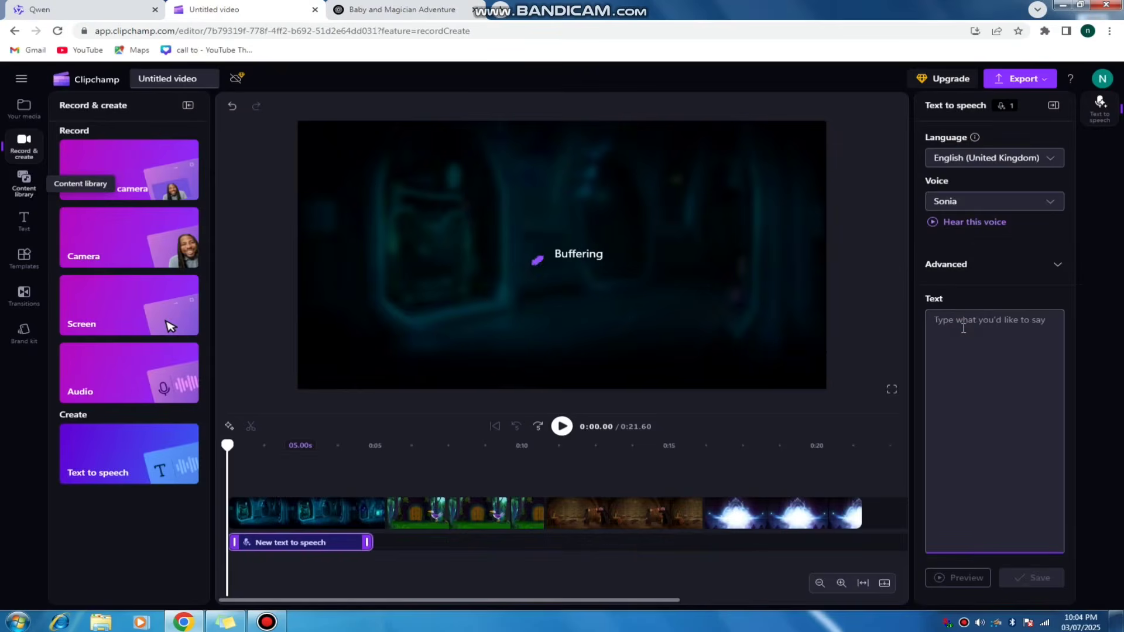
key("ctrl+v")
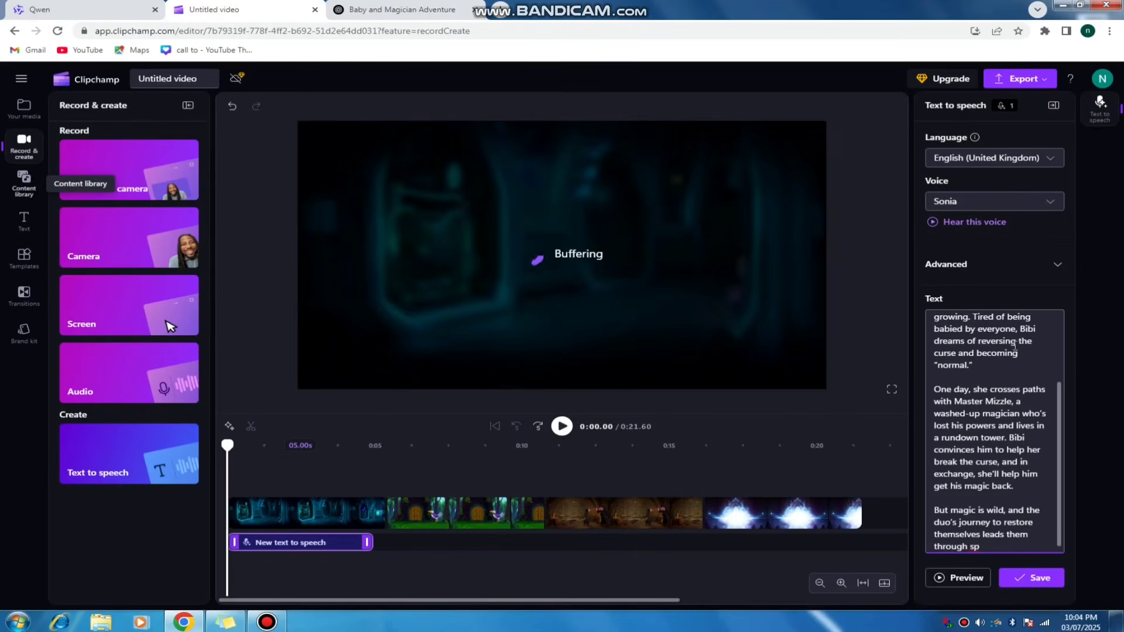
Look through the available voices and languages, then save the narration with the Sonia voice in English (United Kingdom)
left_click(1050, 203)
scroll(989, 246, "down", 3)
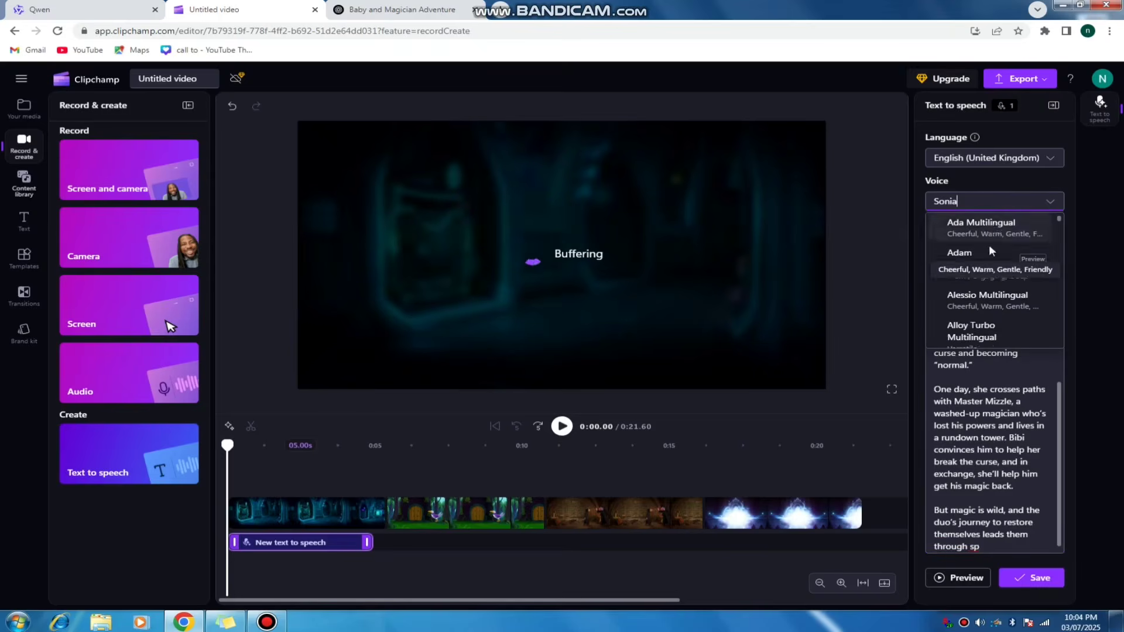
scroll(994, 276, "down", 2)
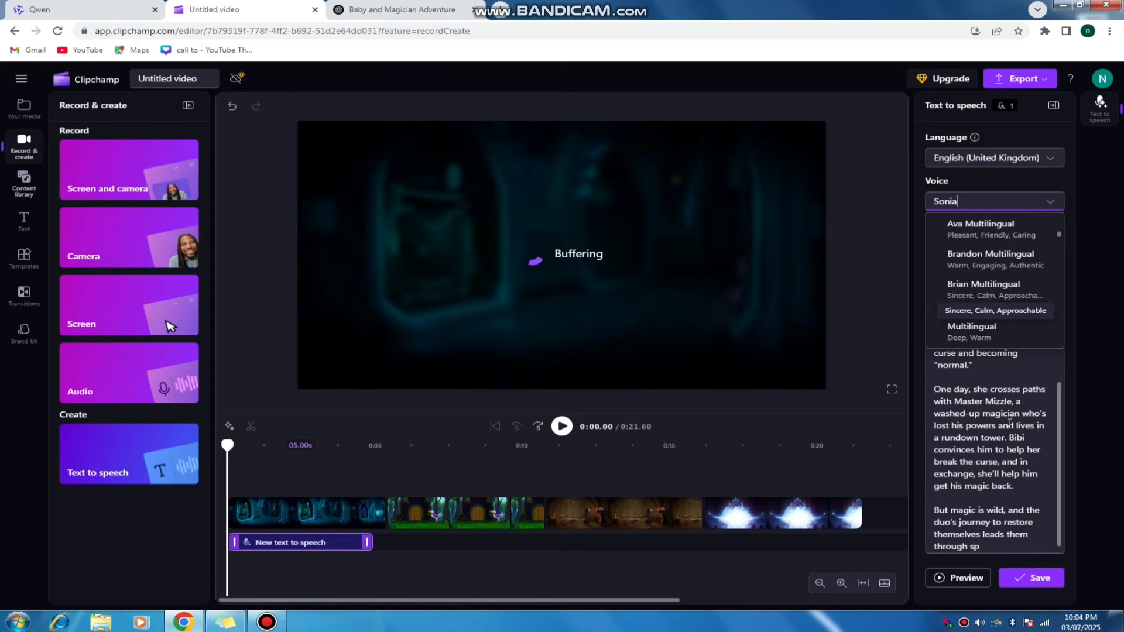
scroll(1003, 431, "down", 1)
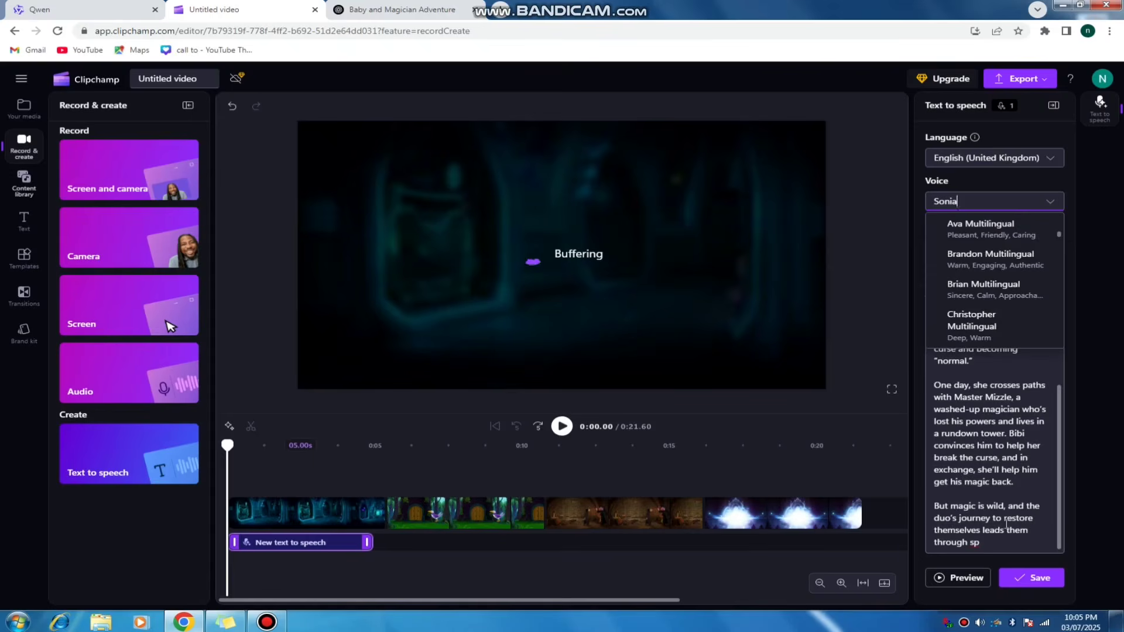
left_click(1048, 161)
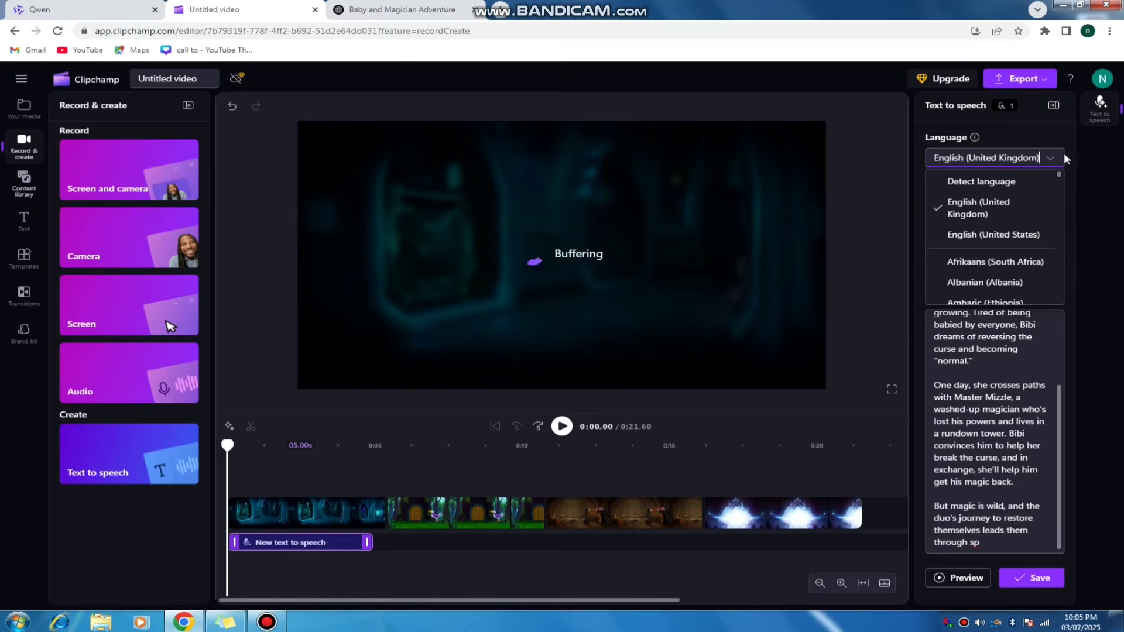
scroll(999, 228, "down", 3)
scroll(999, 229, "down", 2)
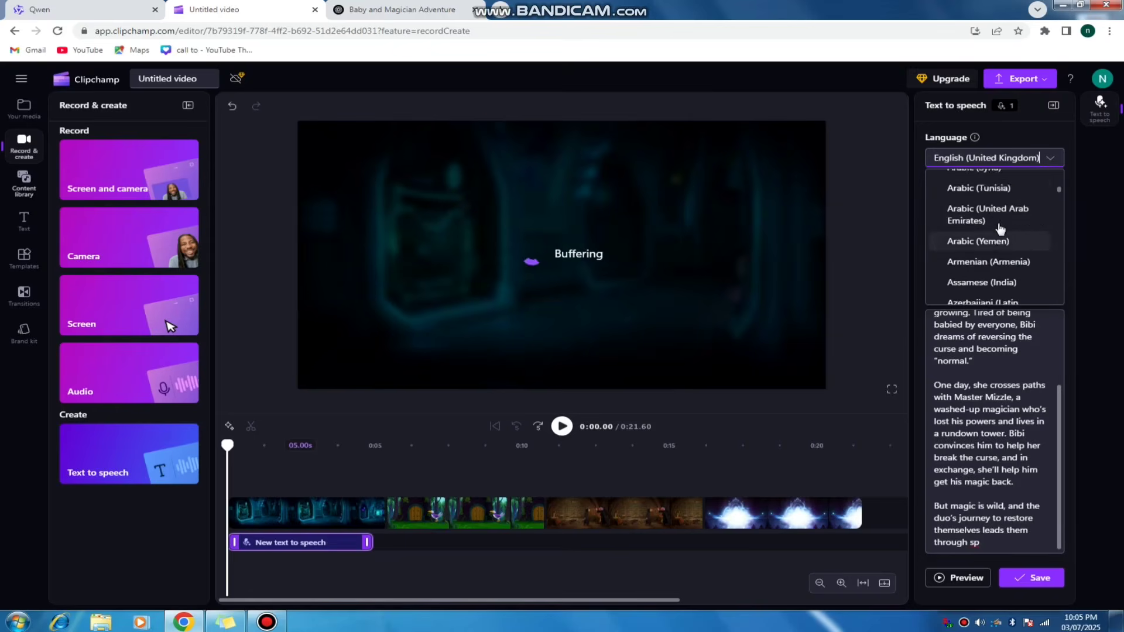
scroll(999, 228, "up", 5)
left_click(987, 406)
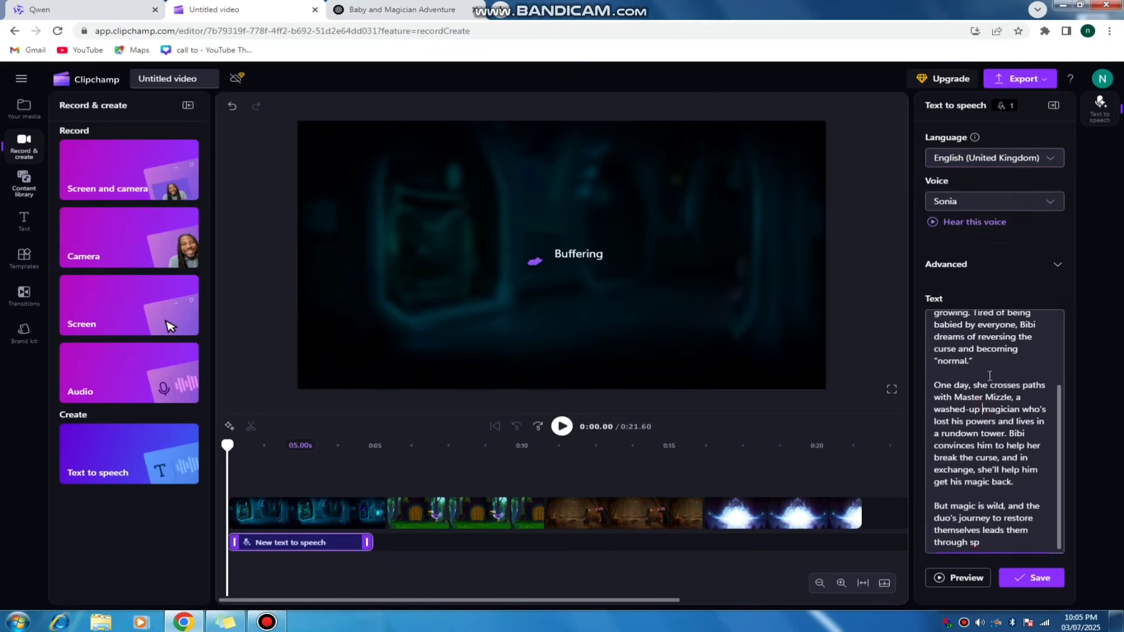
left_click(1026, 579)
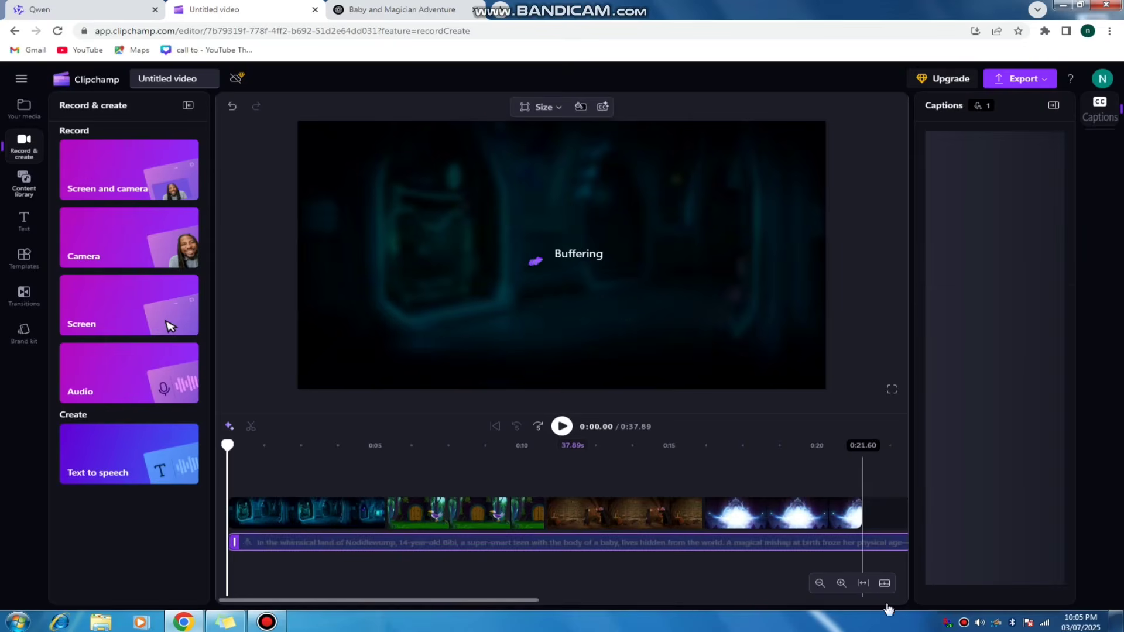
Raise the computer's speaker volume
left_click(979, 622)
left_click_drag(979, 486, 977, 468)
left_click(960, 467)
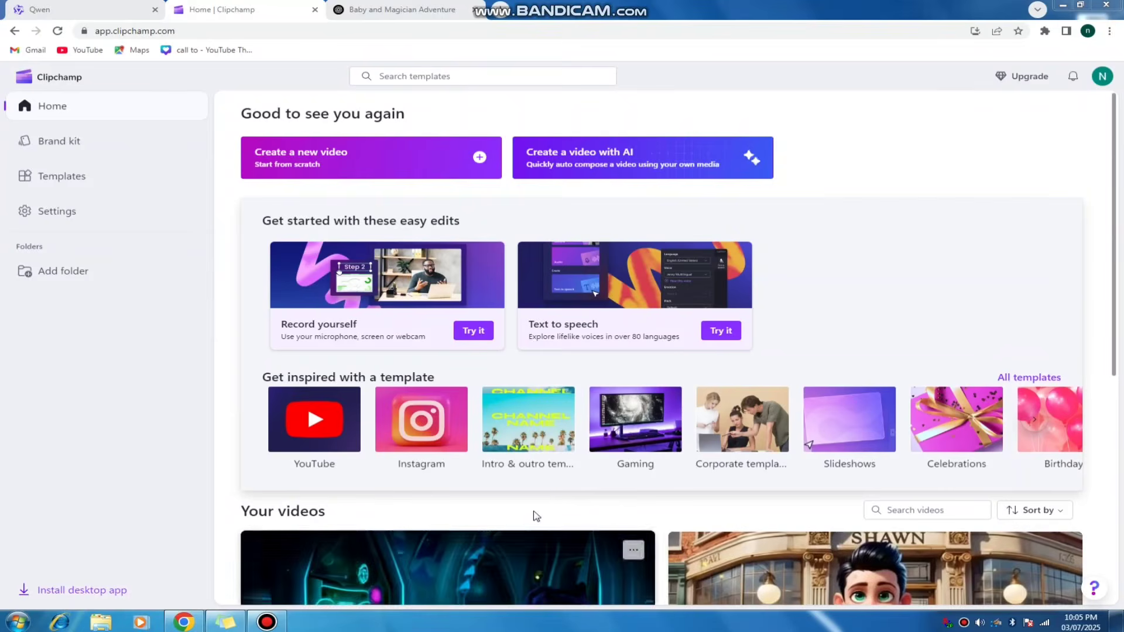
Reopen the untitled project last edited 03/07/2025, with the blue orphanage scene thumbnail, from the Clipchamp home page
left_click(490, 570)
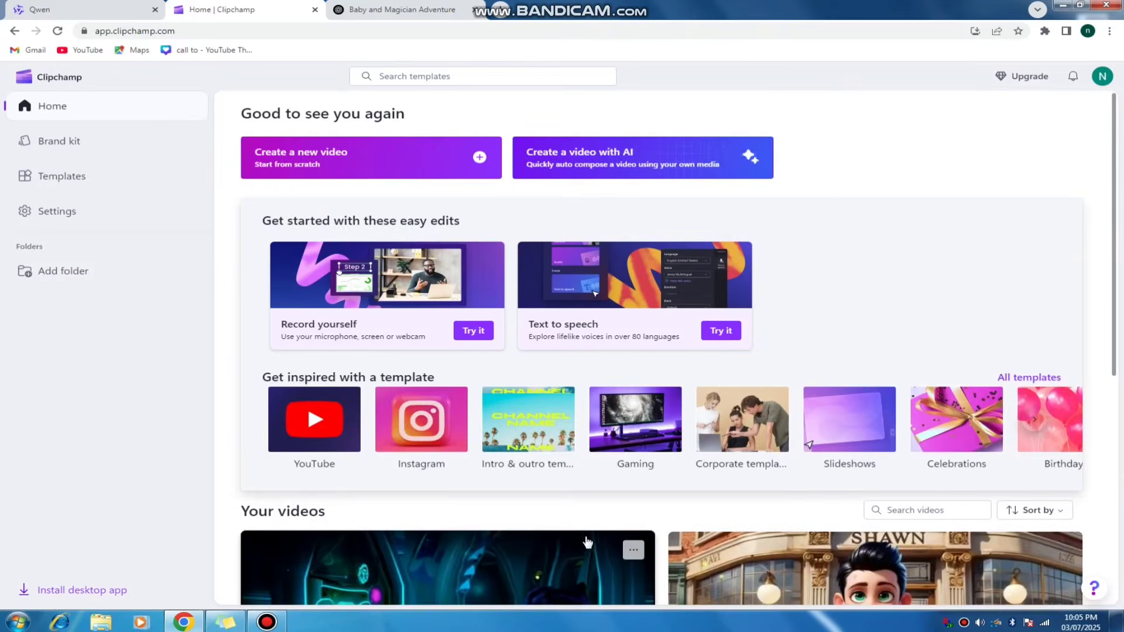
scroll(497, 492, "down", 3)
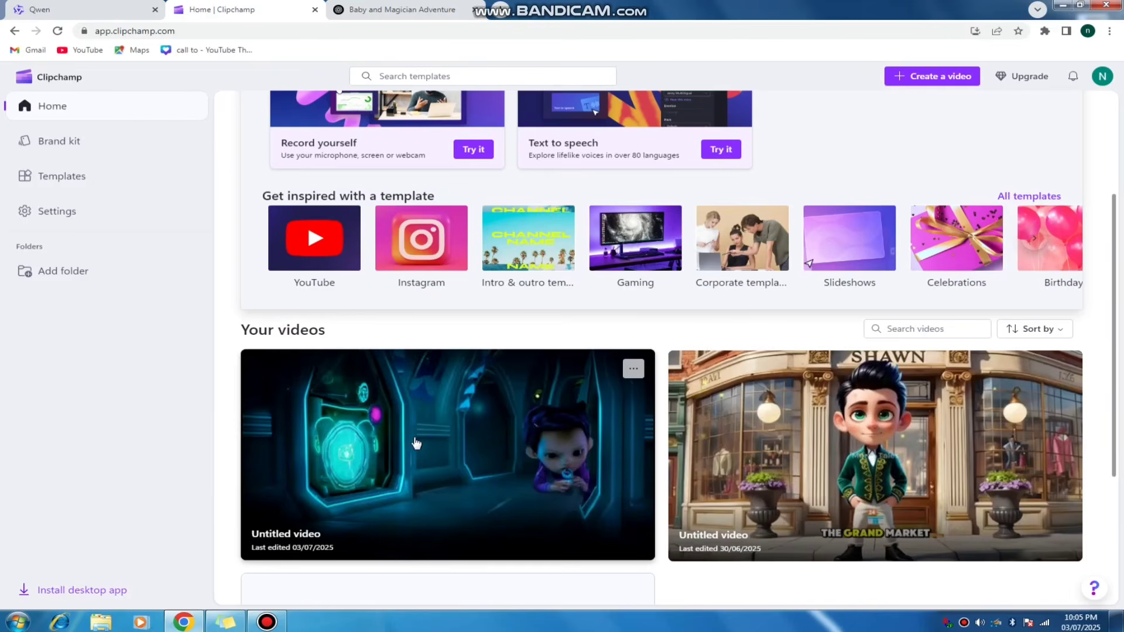
left_click(416, 443)
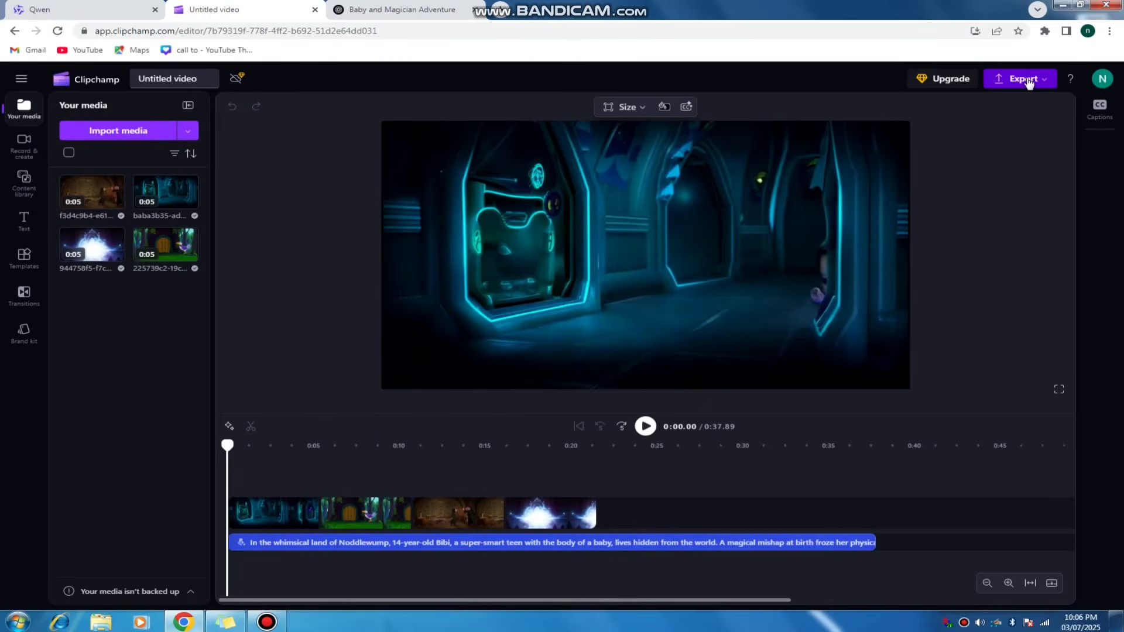
Preview the narrated video from the start into the wizard lab clip, pausing and resuming playback along the way
left_click(646, 426)
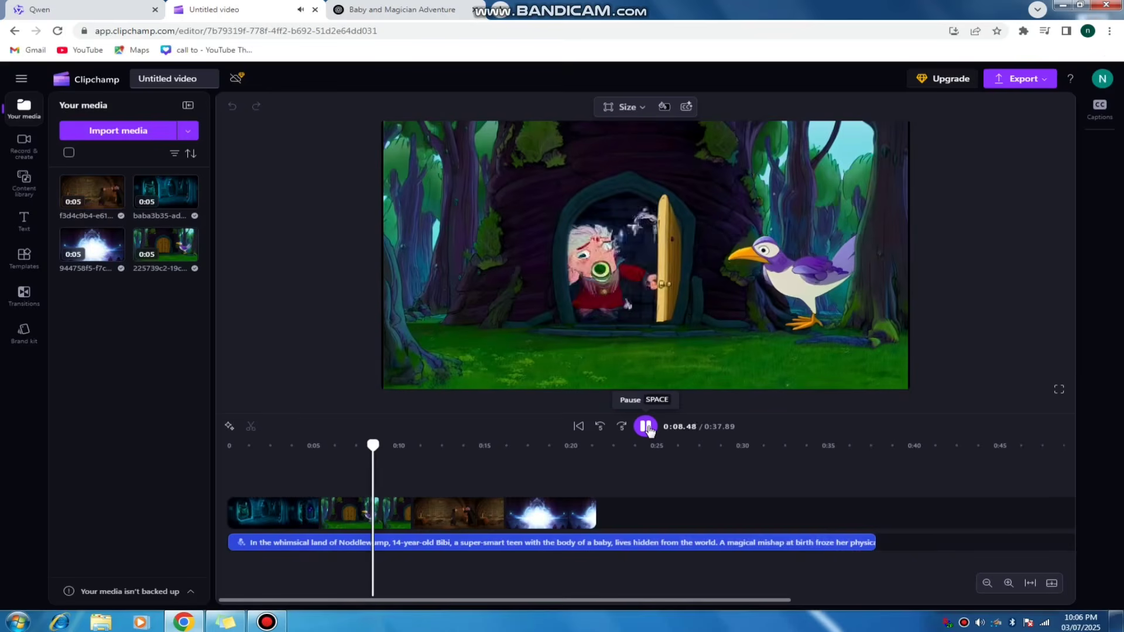
left_click(646, 427)
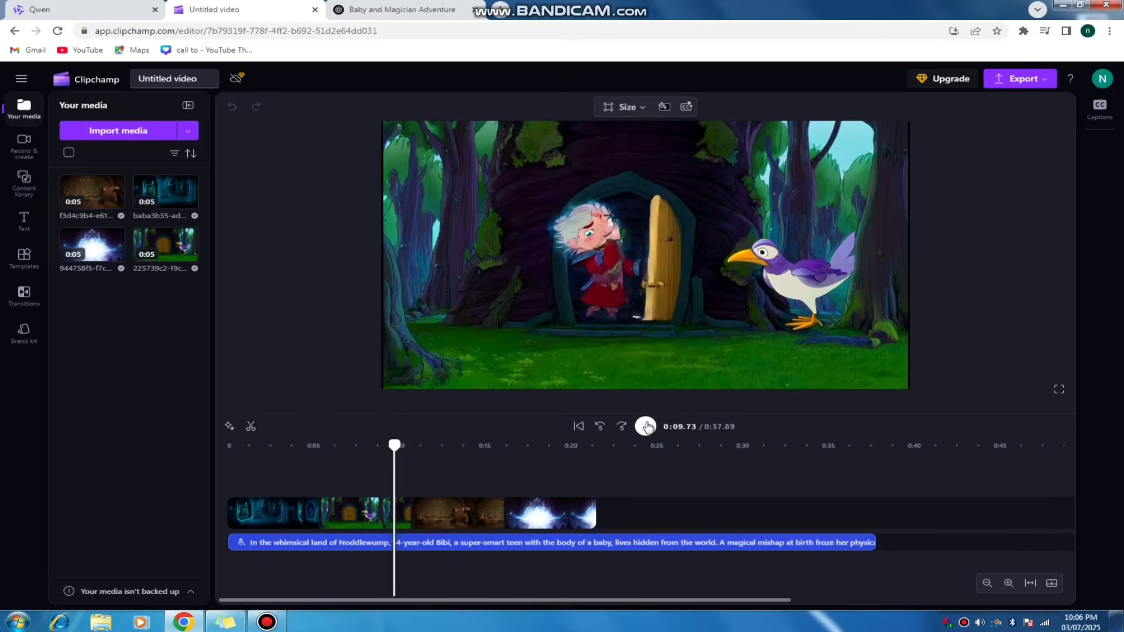
left_click(646, 428)
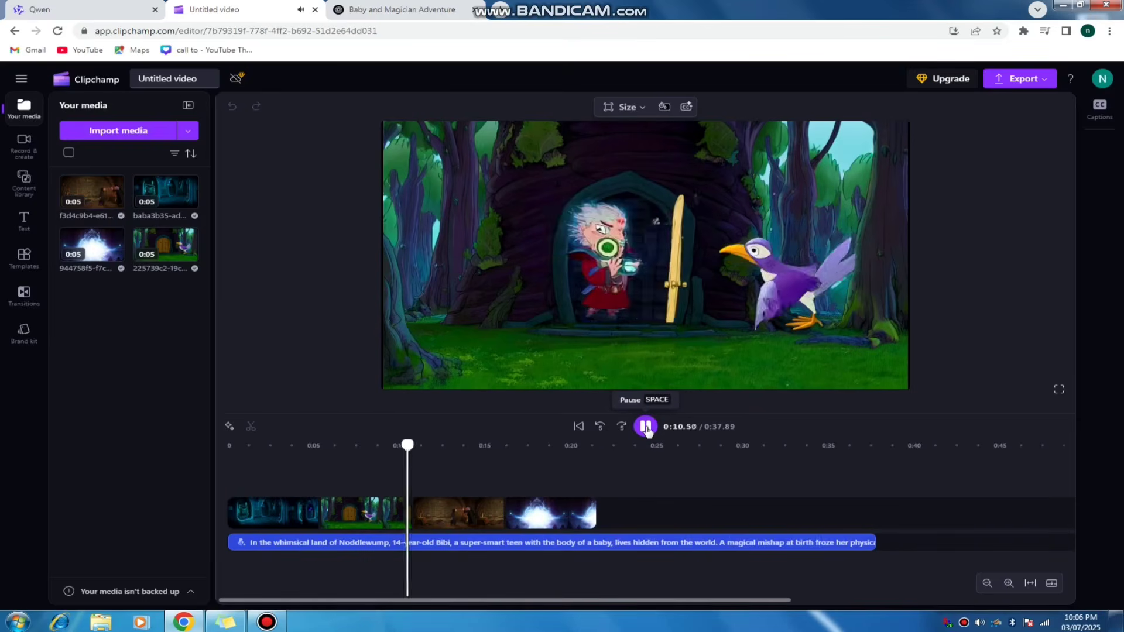
left_click(647, 427)
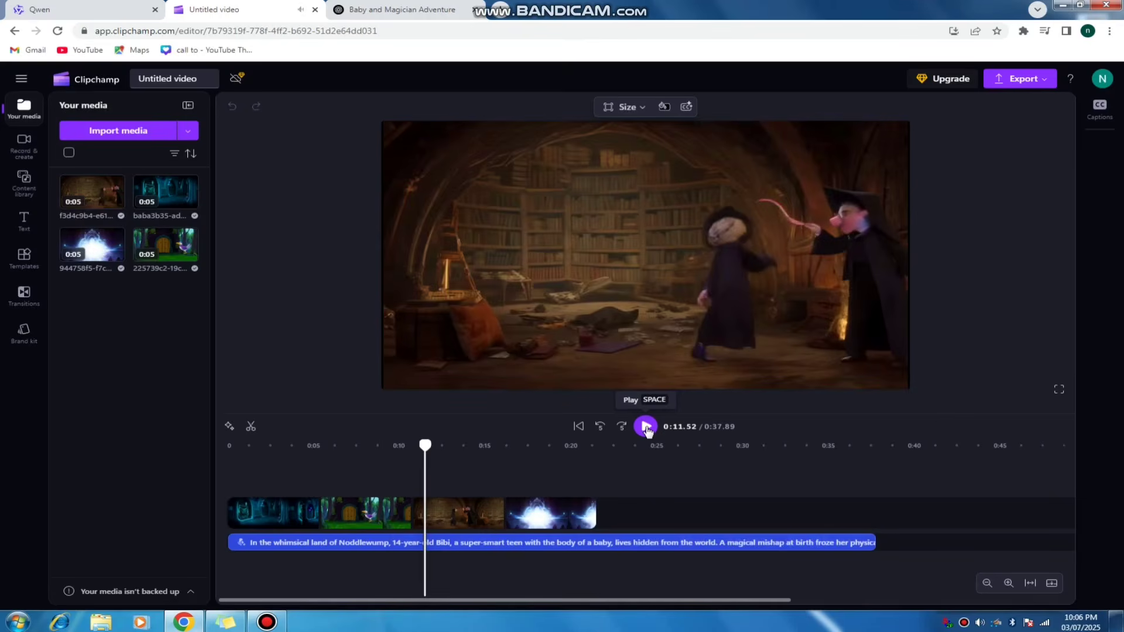
left_click(646, 428)
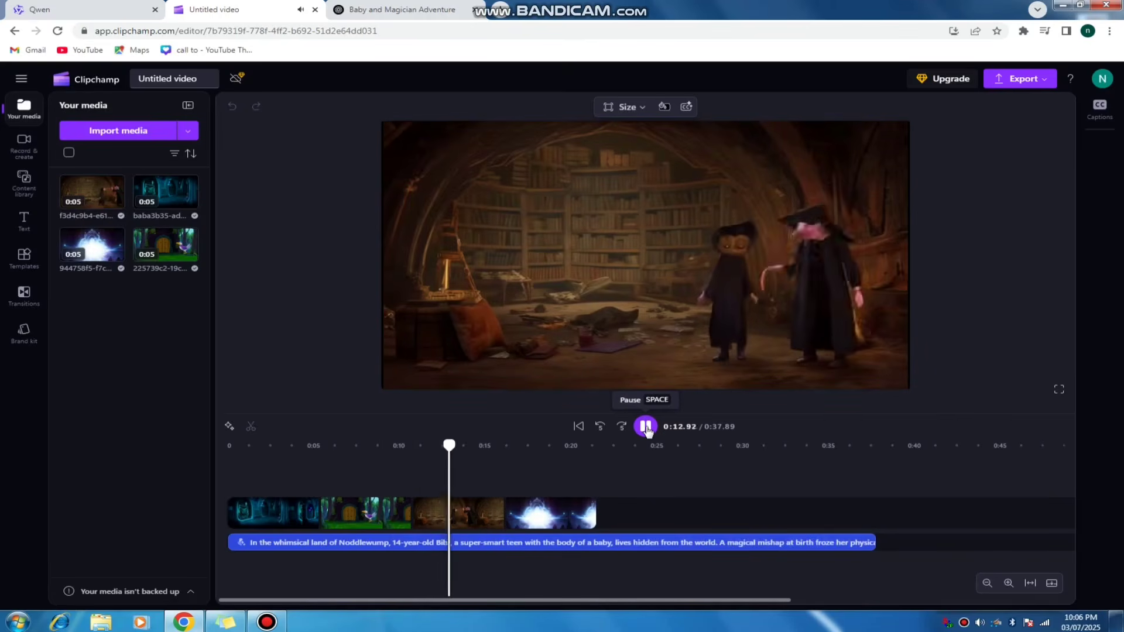
left_click(647, 428)
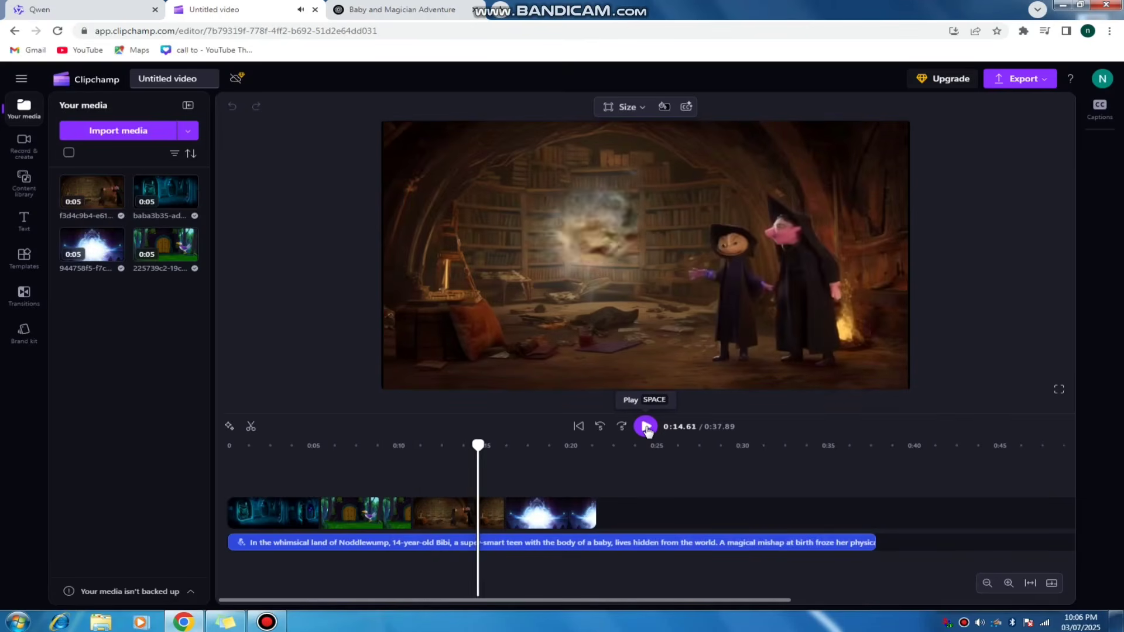
Clear the selection on the timeline and open the export video quality options
left_click(458, 543)
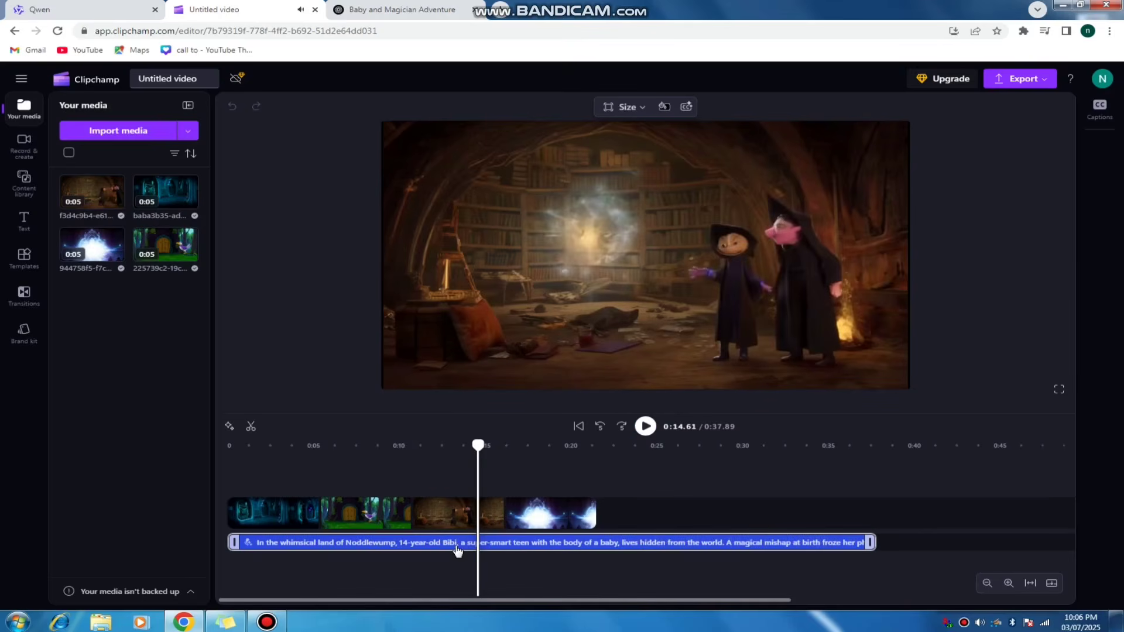
left_click(596, 324)
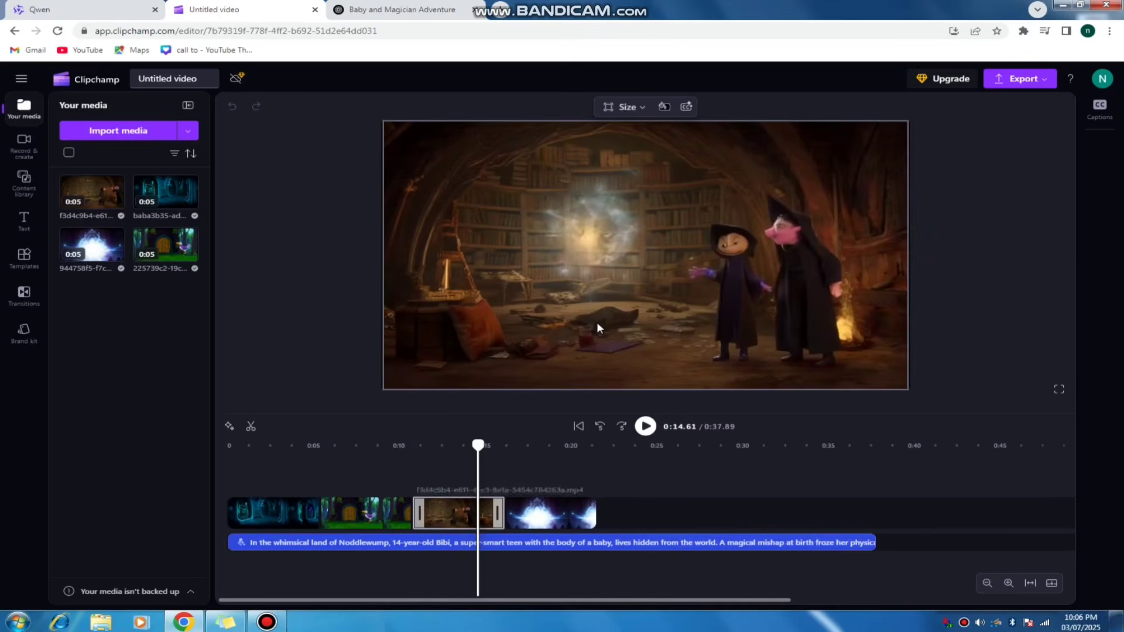
left_click(633, 514)
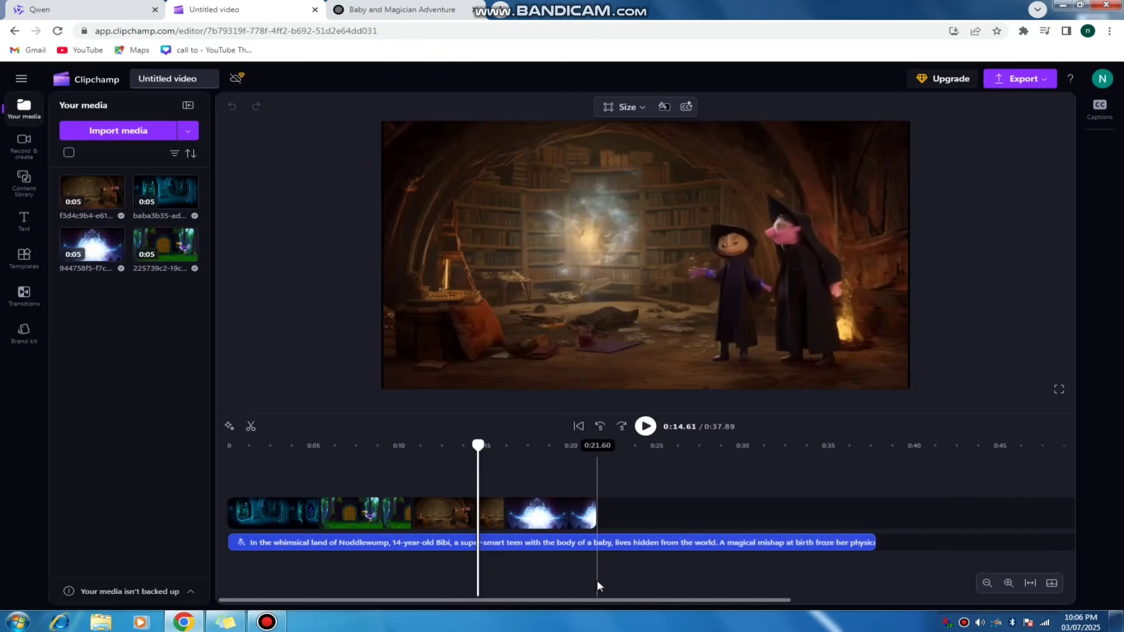
left_click(1022, 77)
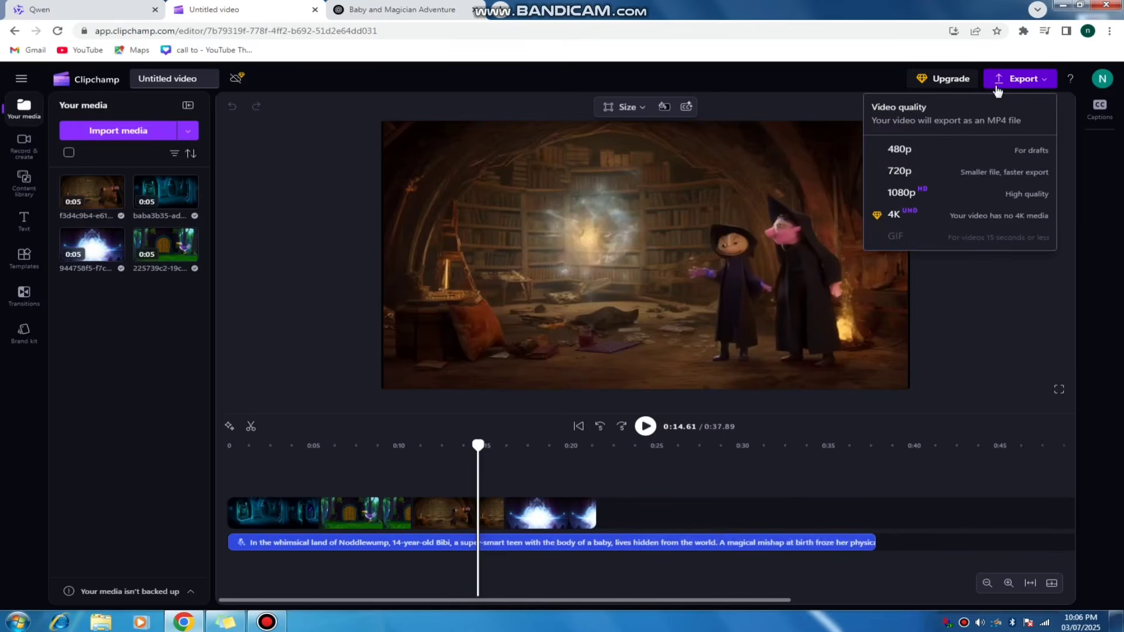